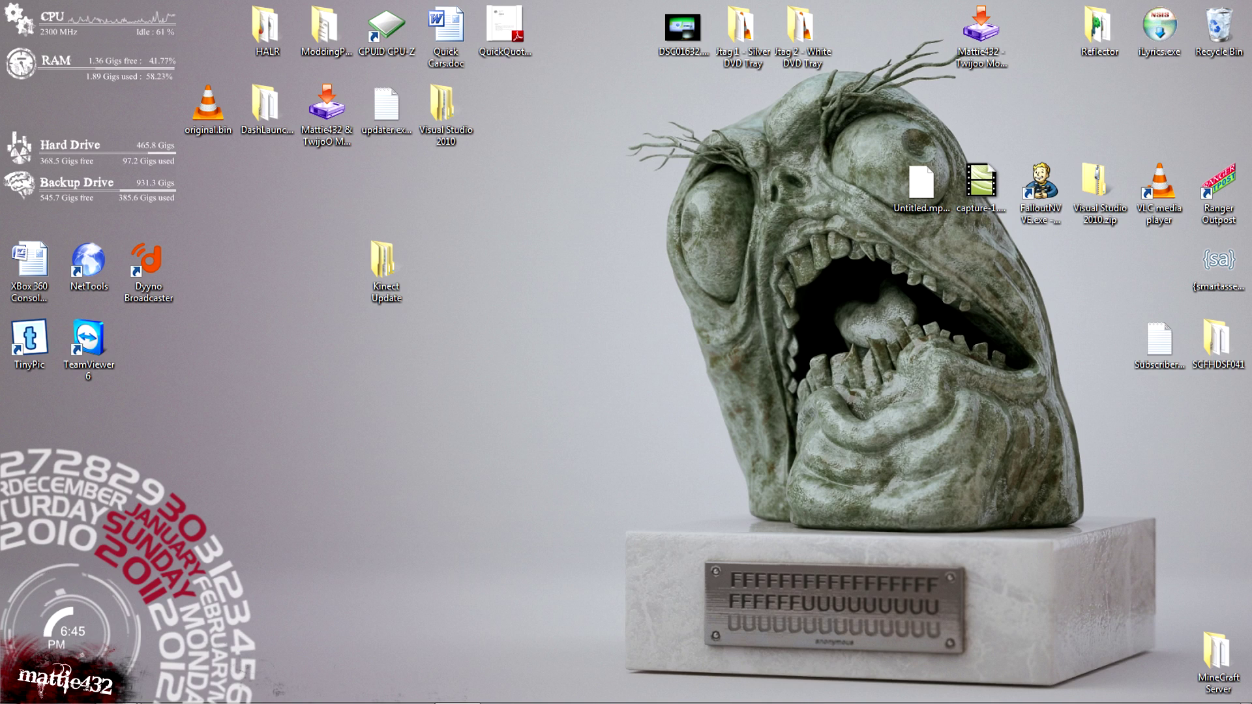
Move the Kinect Update folder to the middle of the desktop and open it.
left_click(387, 270)
left_click_drag(386, 267, 624, 346)
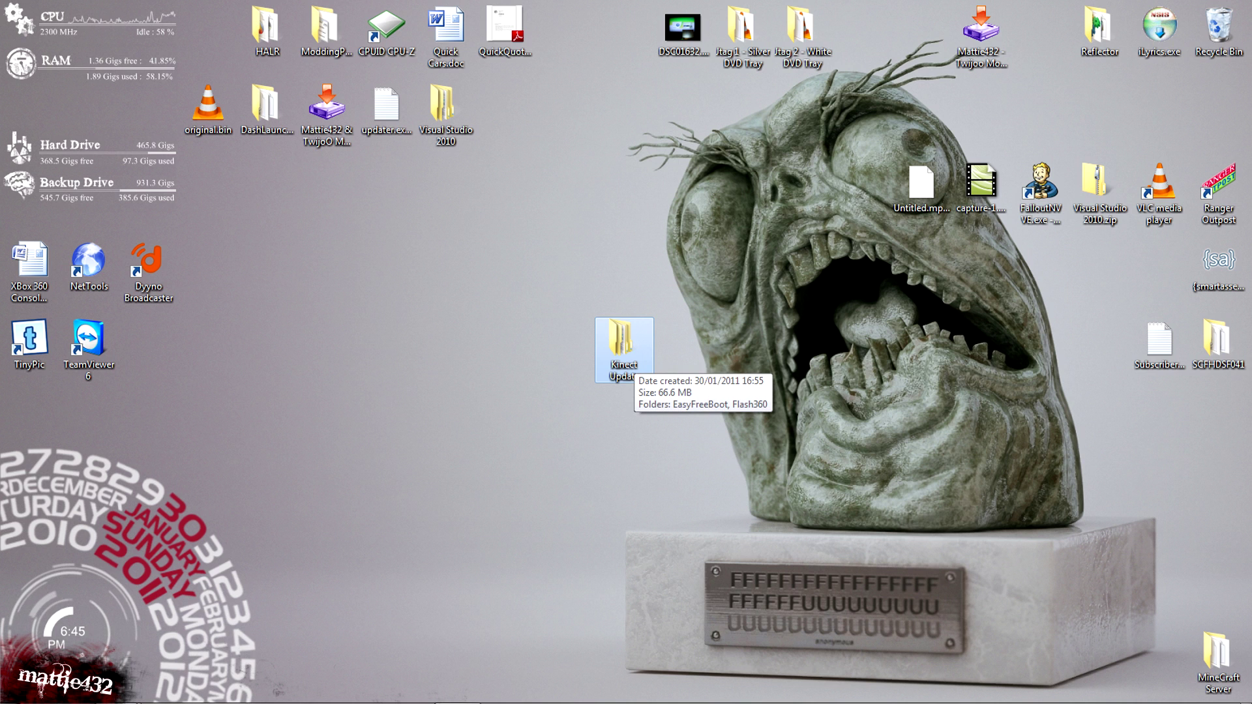
double_click(624, 352)
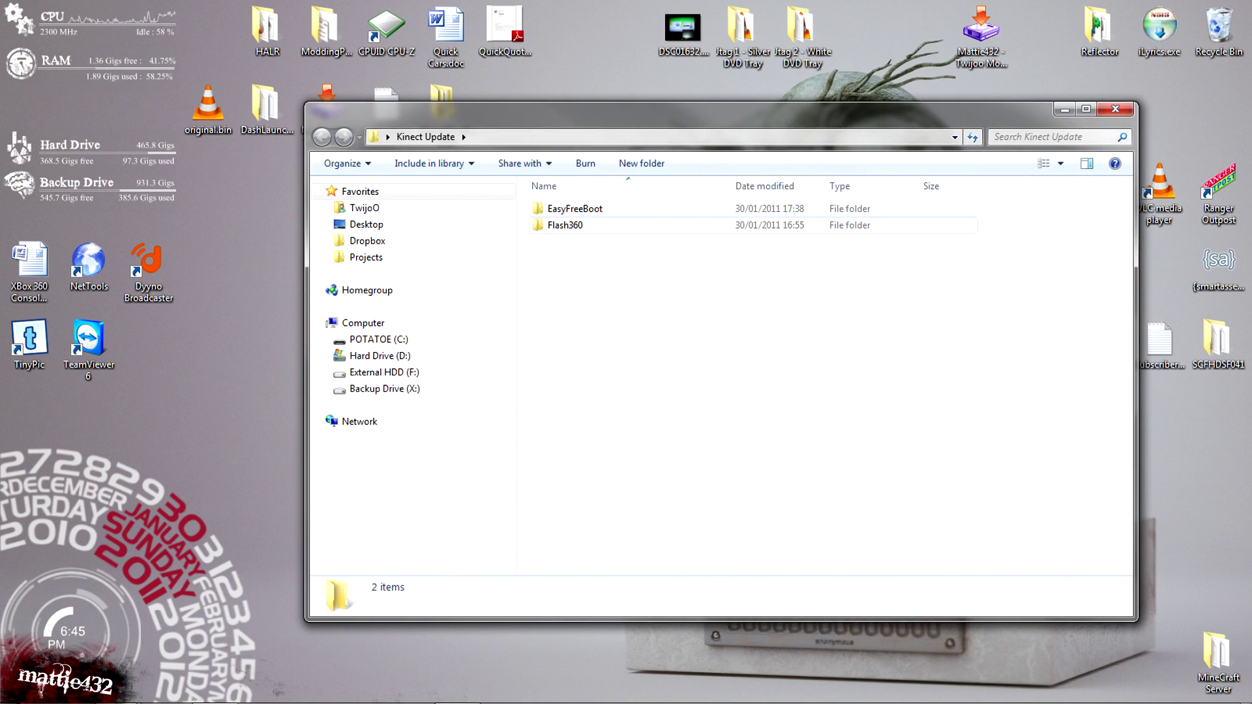
Copy the Flash360 folder from the Kinect Update folder.
left_click(575, 209)
left_click(565, 225)
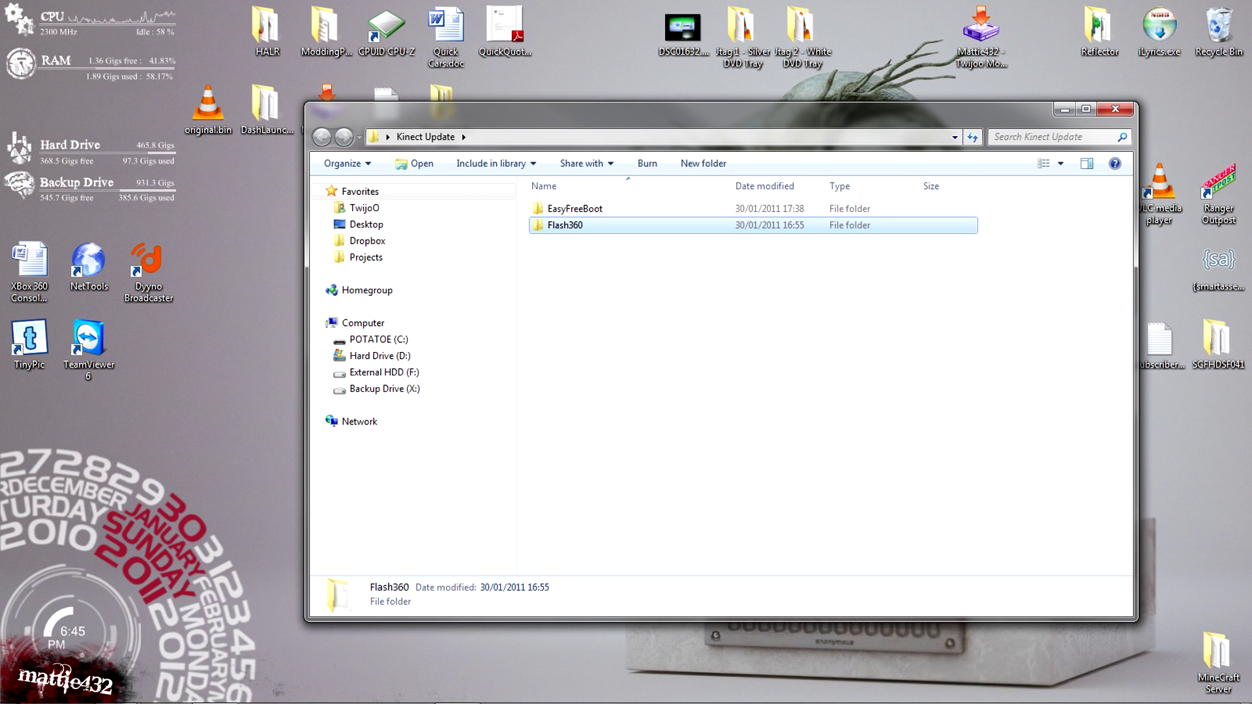
right_click(577, 225)
left_click(615, 508)
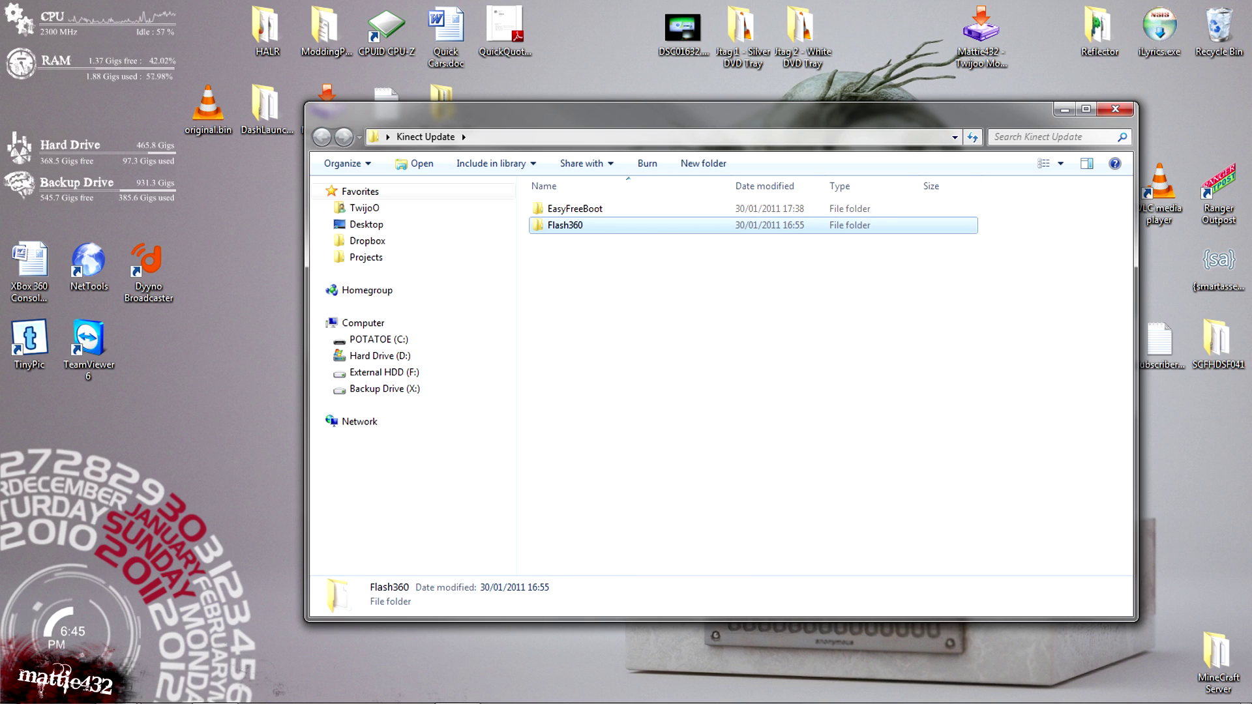
left_click(717, 365)
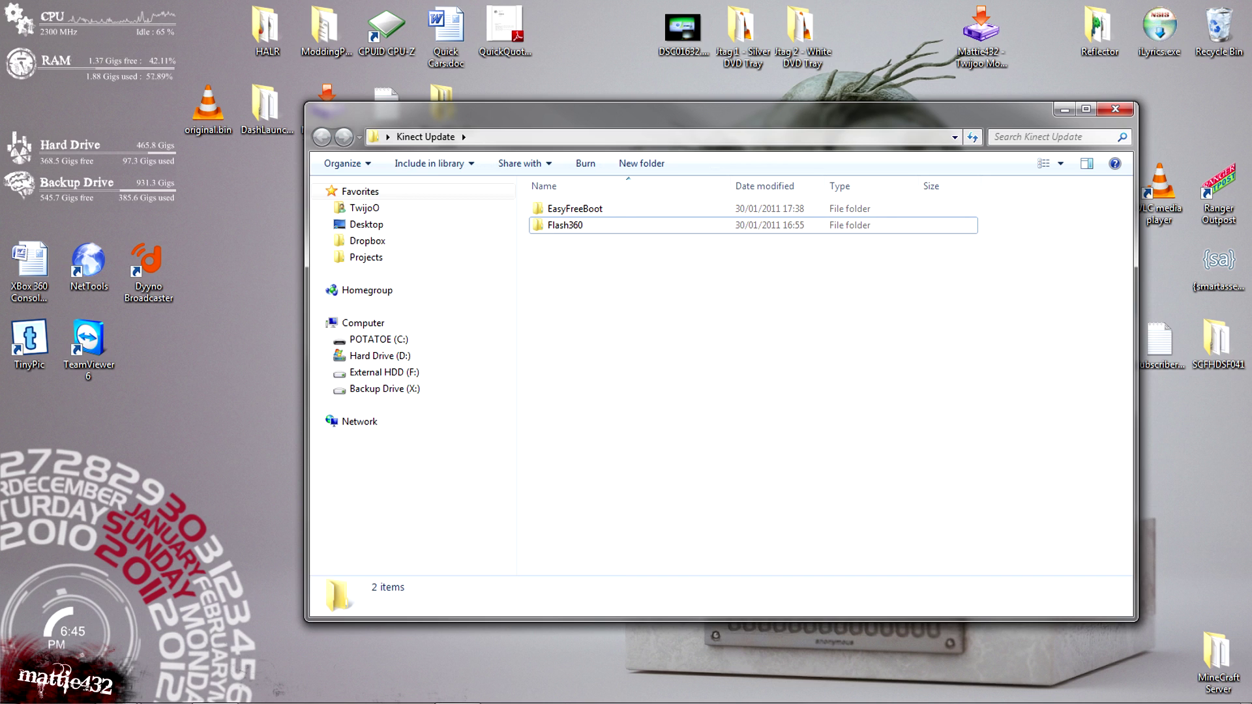
Paste the copied Flash360 folder into the root of the POTATOE (C:) removable drive.
left_click(363, 323)
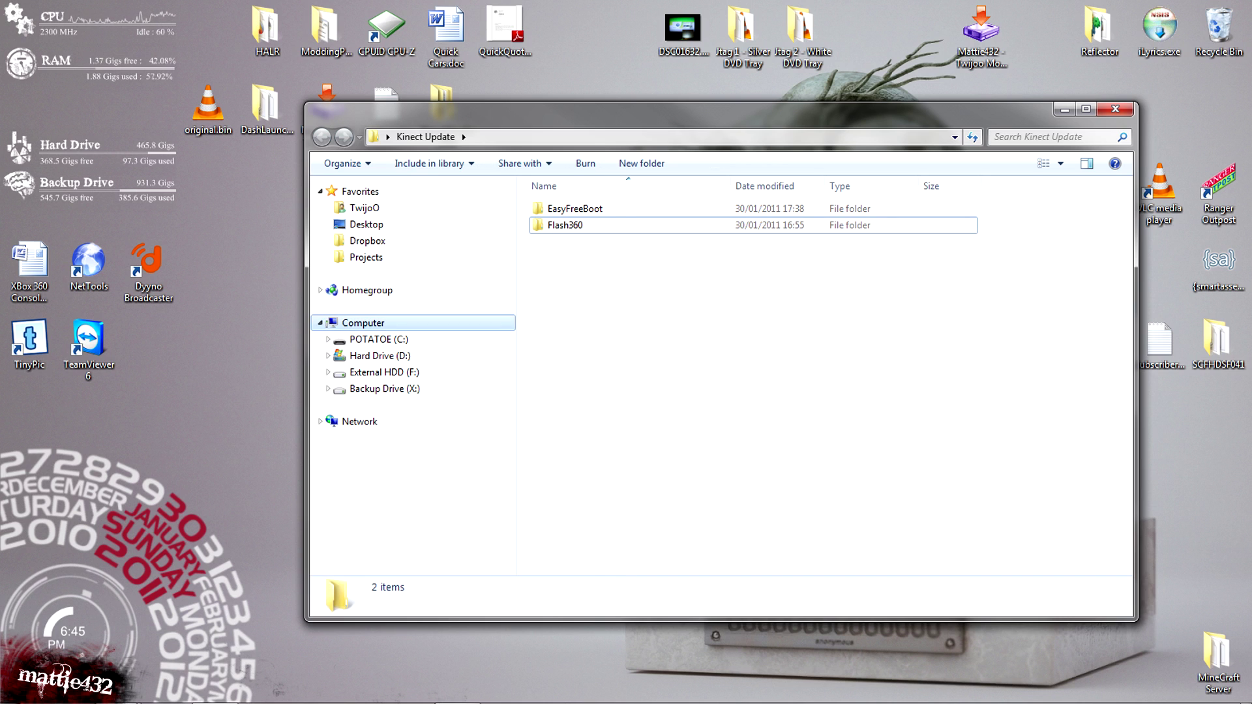
double_click(626, 288)
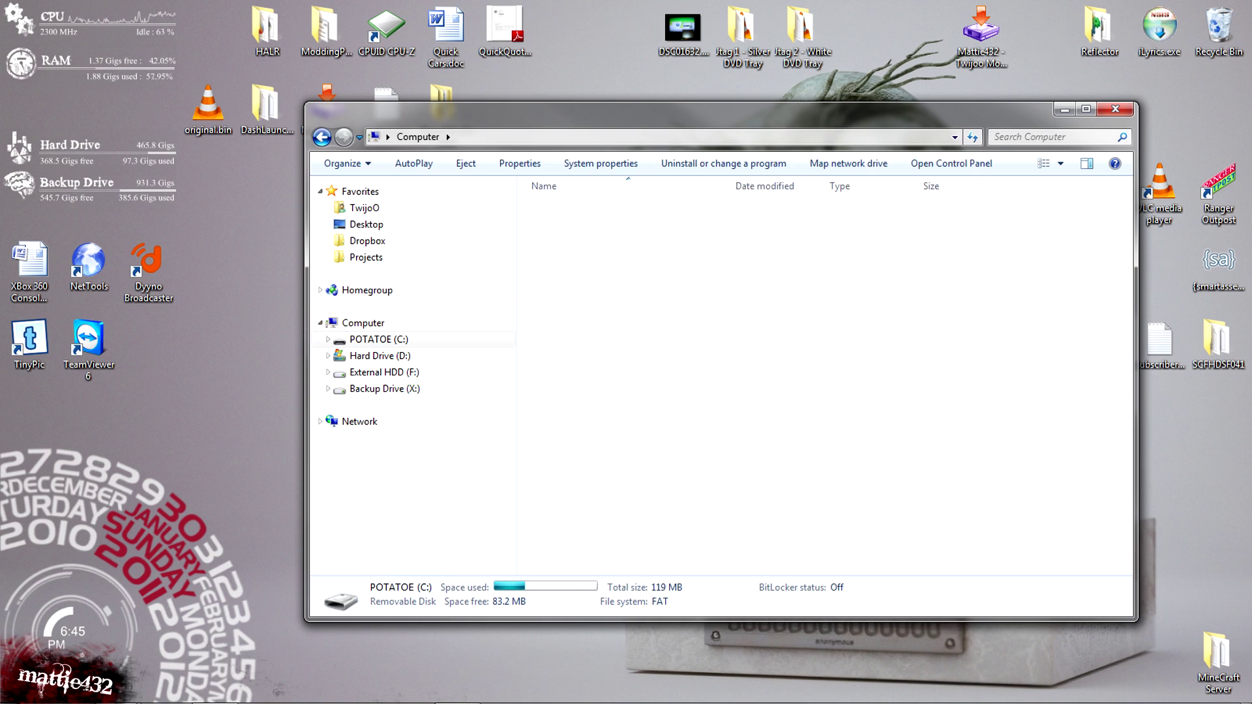
right_click(645, 428)
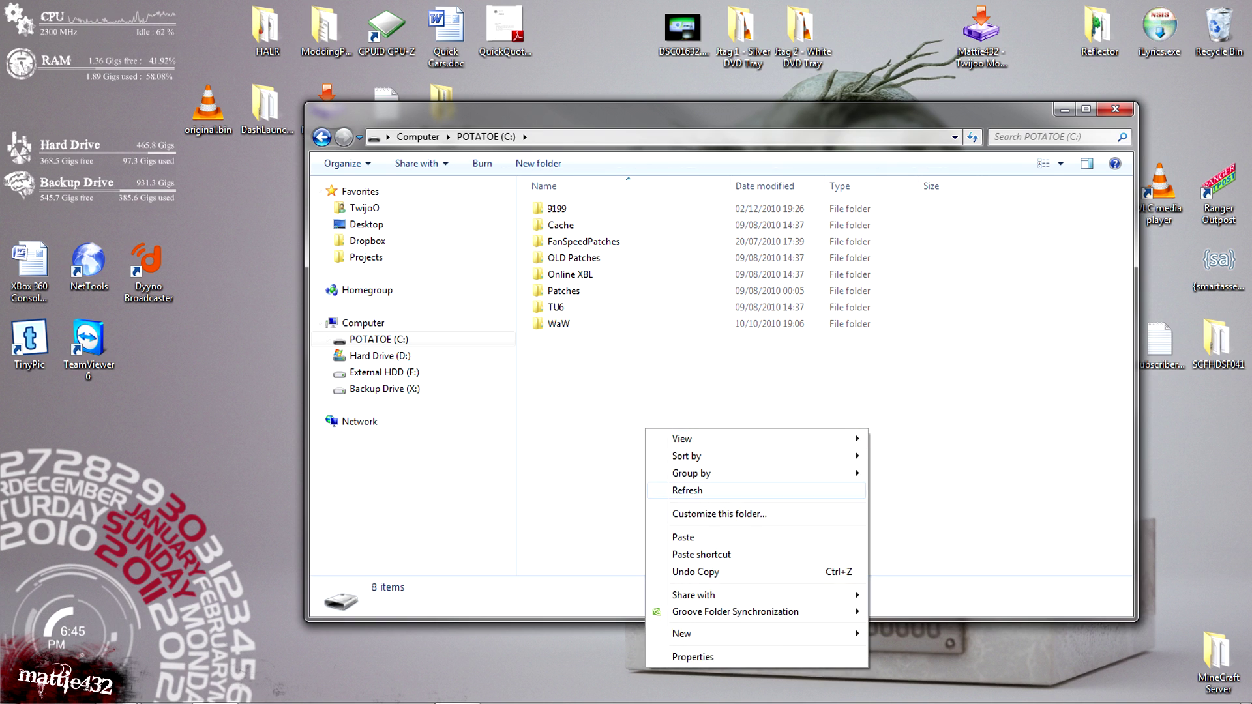
left_click(683, 537)
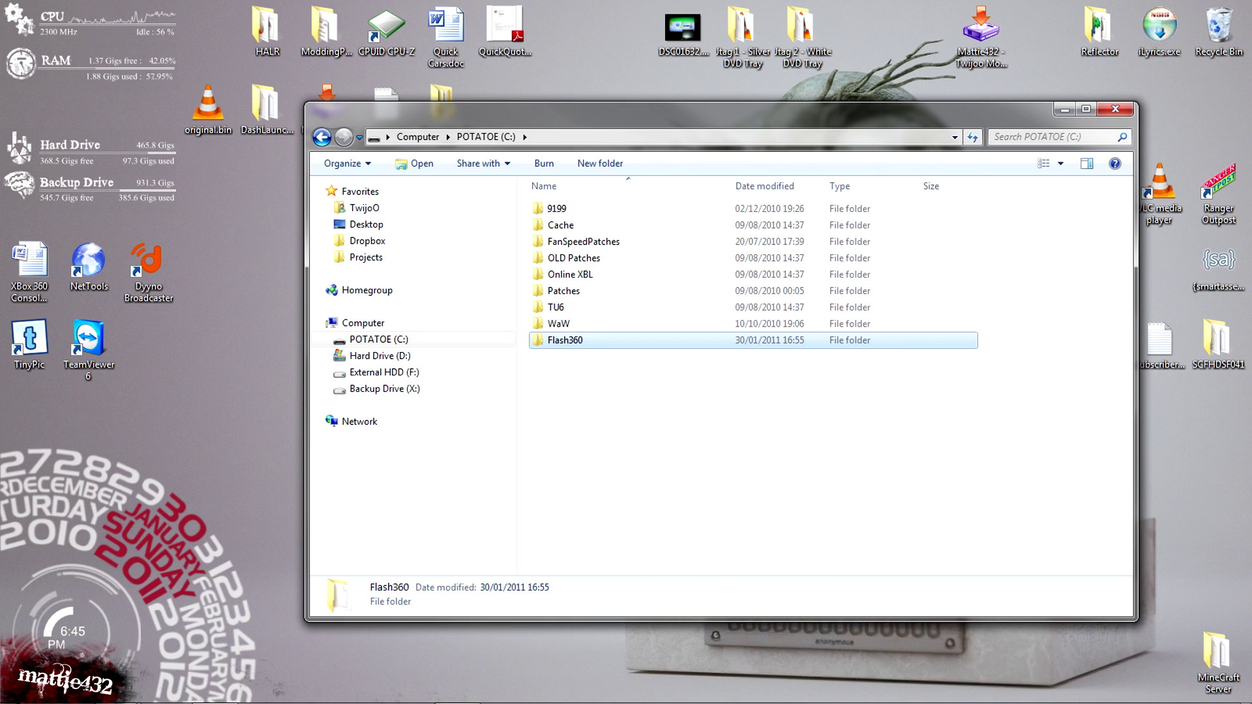
Look through the Flash360 folder on the POTATOE drive, including its Media subfolder.
key("Return")
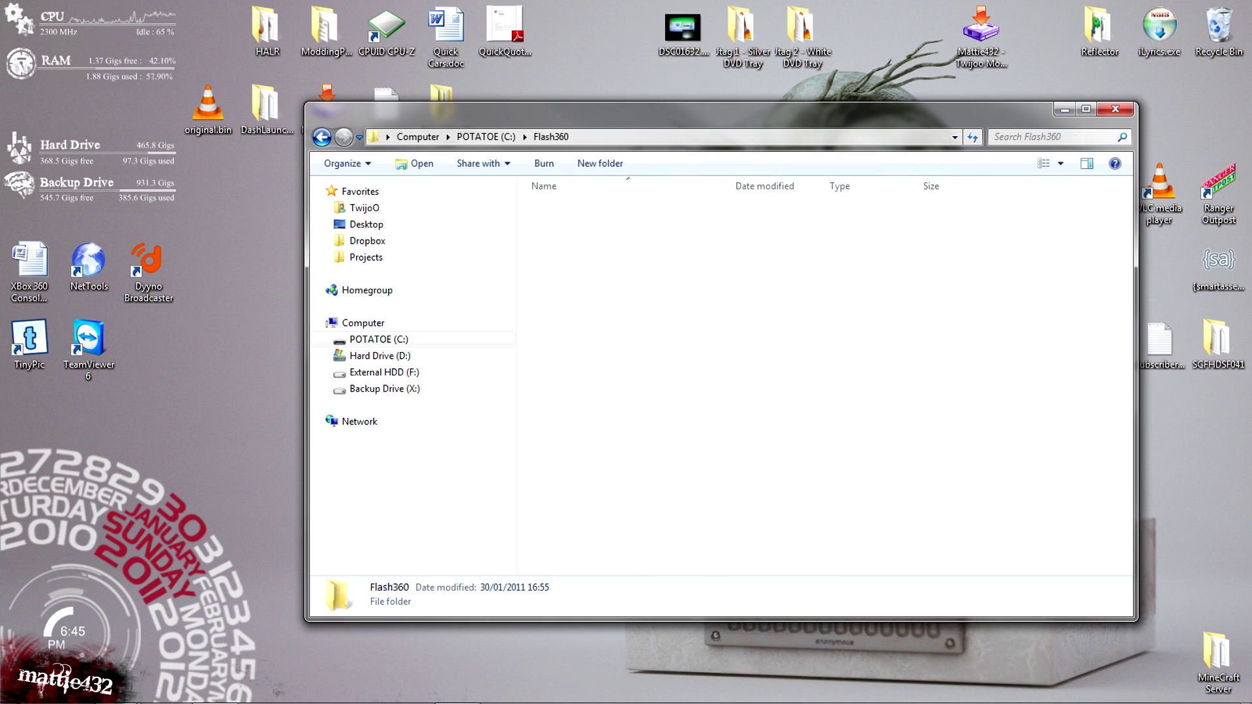
key("Down")
key("Return")
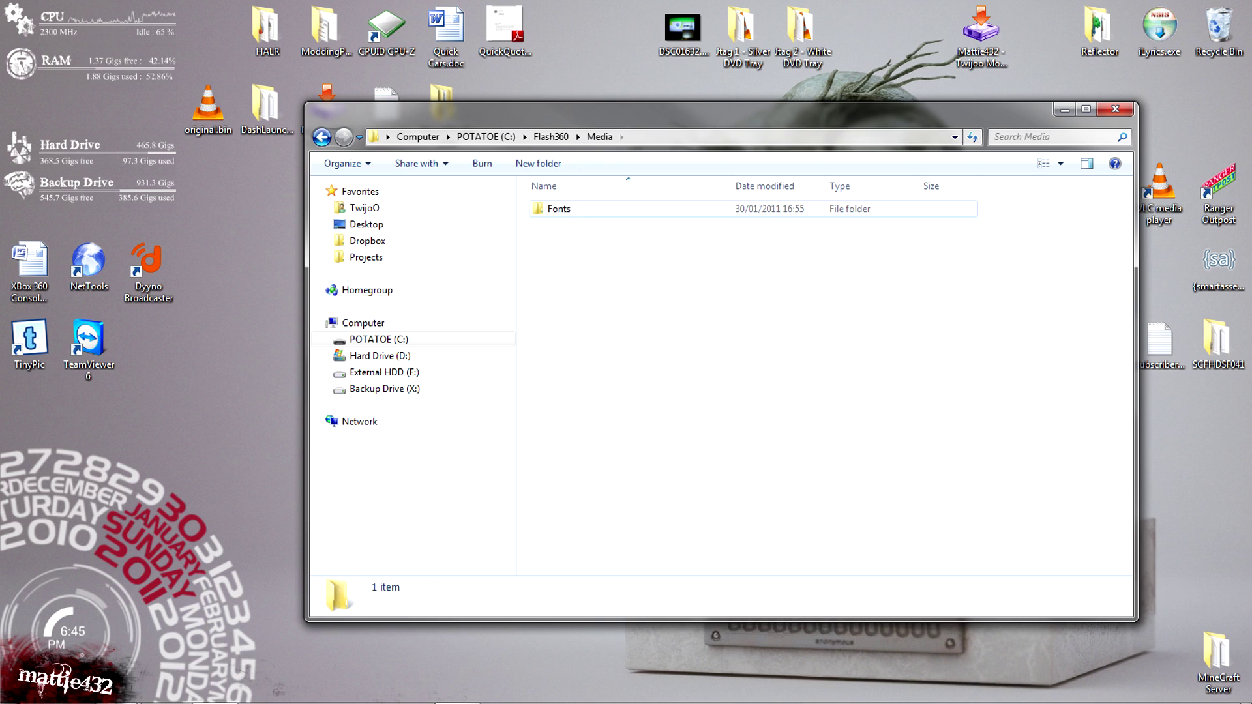
key("Down")
key("Down")
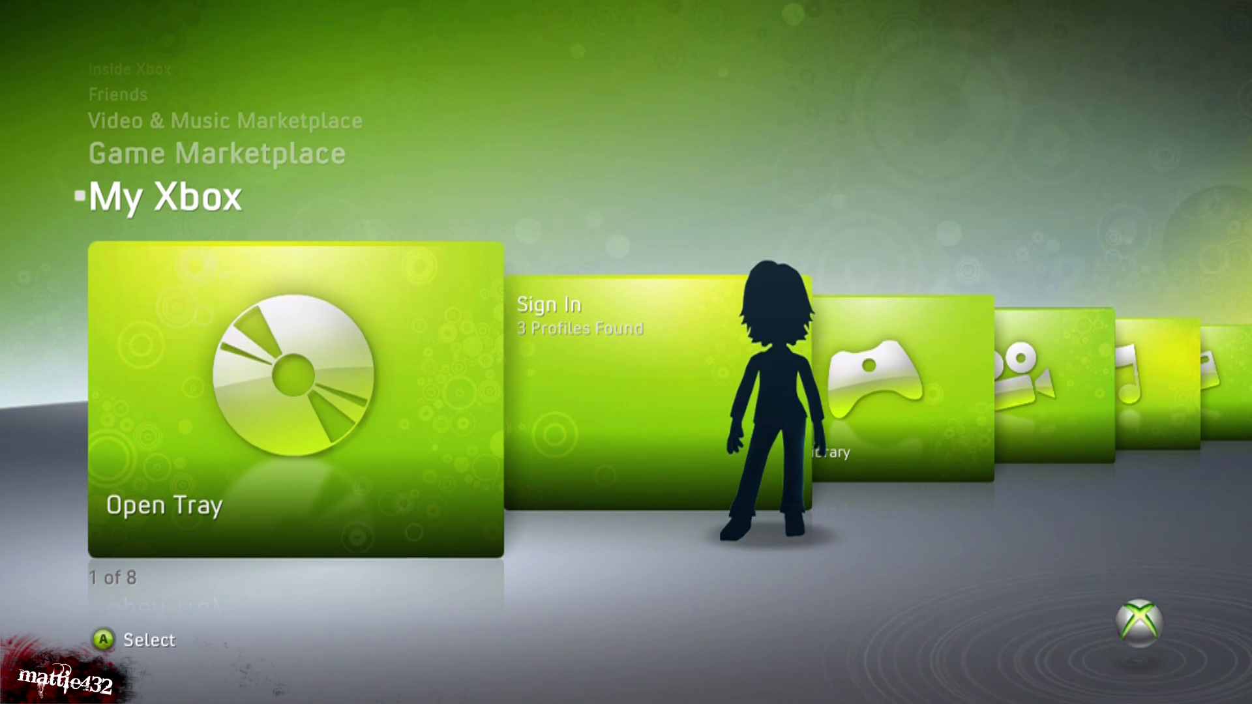
Sign in on the Xbox dashboard with the second listed profile.
key("Right")
key("Return")
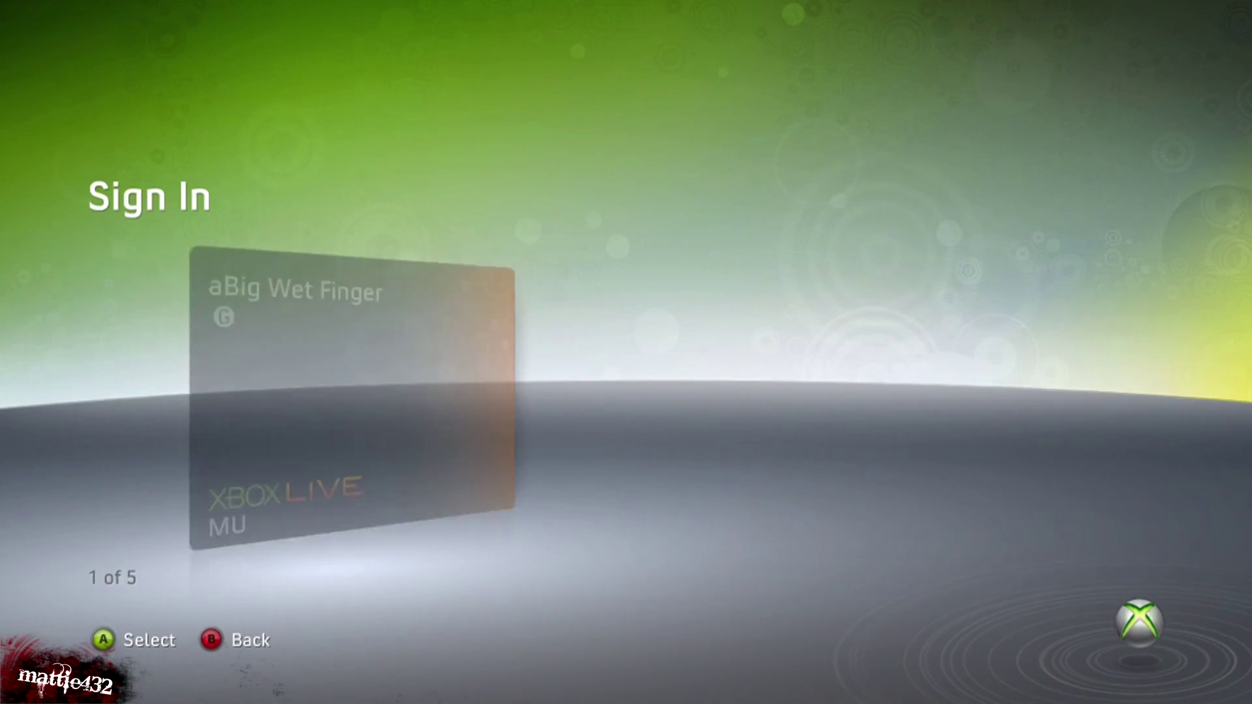
key("Right")
key("Return")
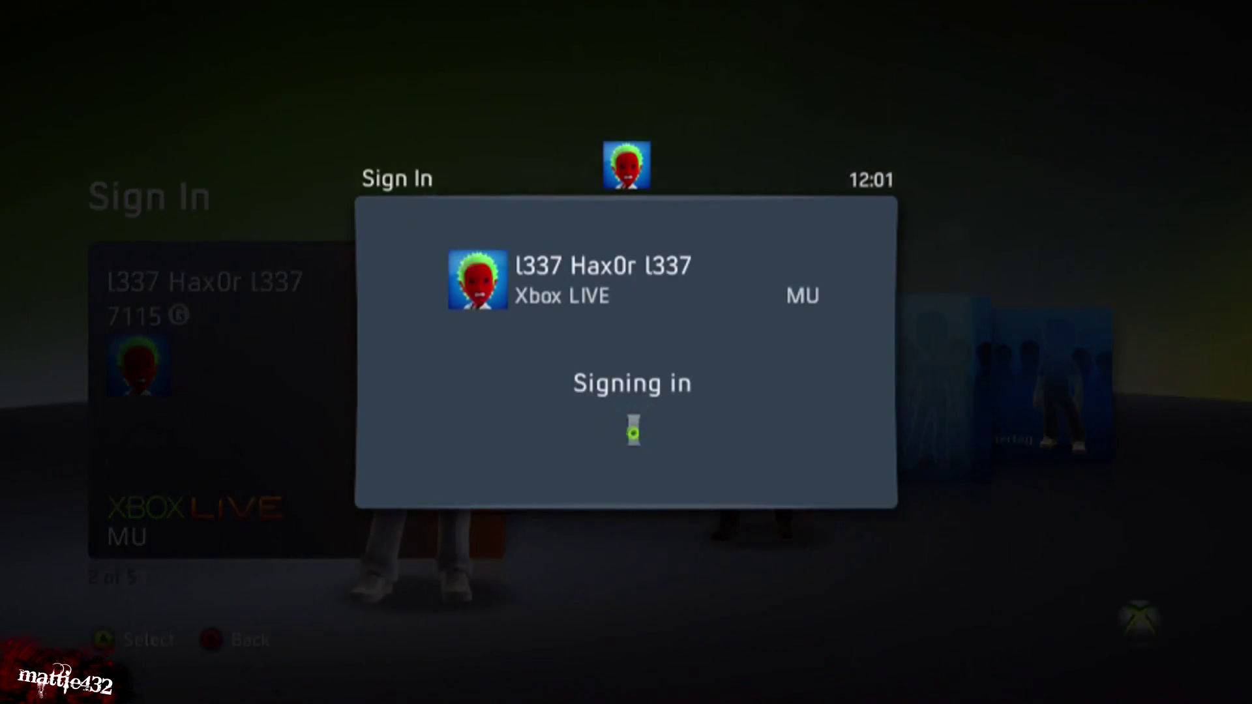
key("Return")
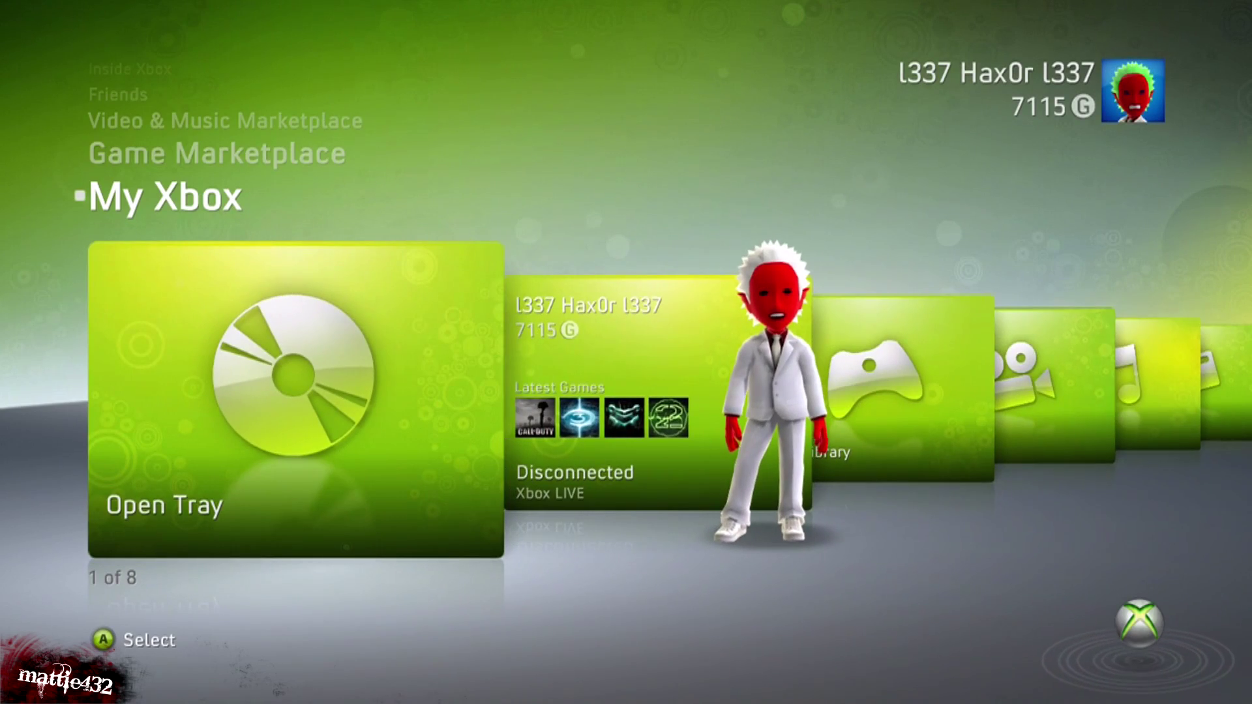
Launch XexMenu from the console's Game Library.
key("Right")
key("Right")
key("Return")
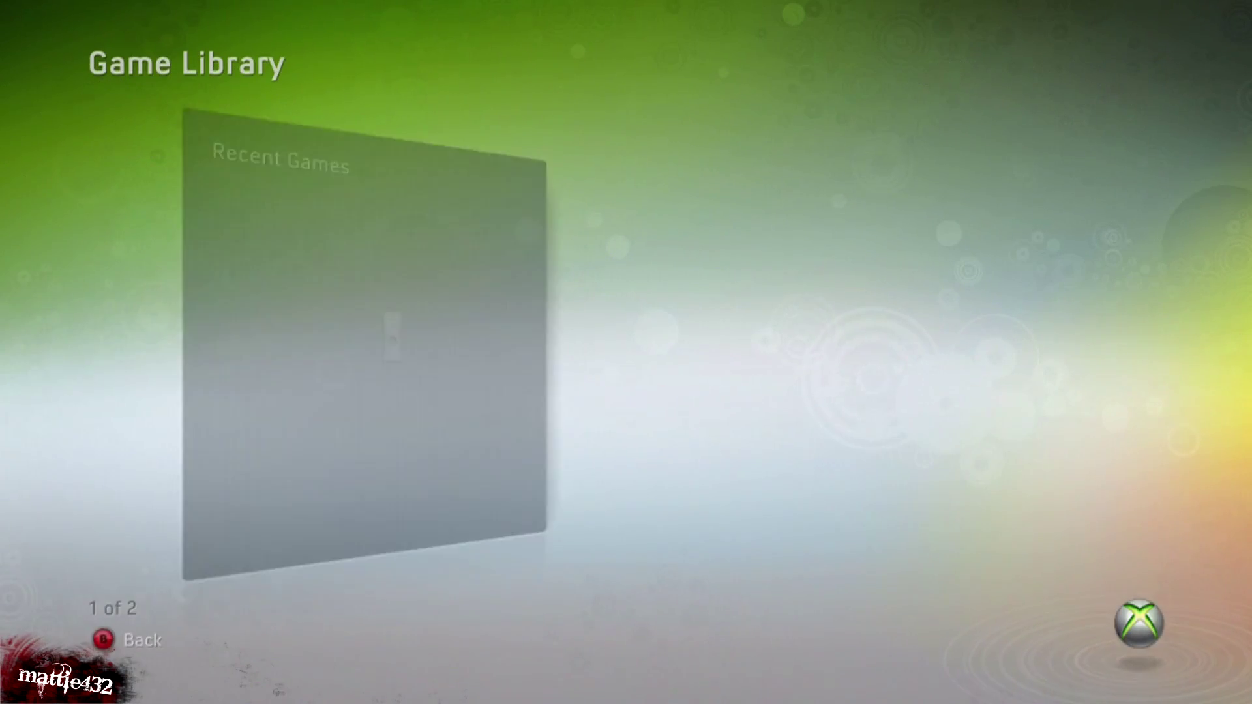
key("Return")
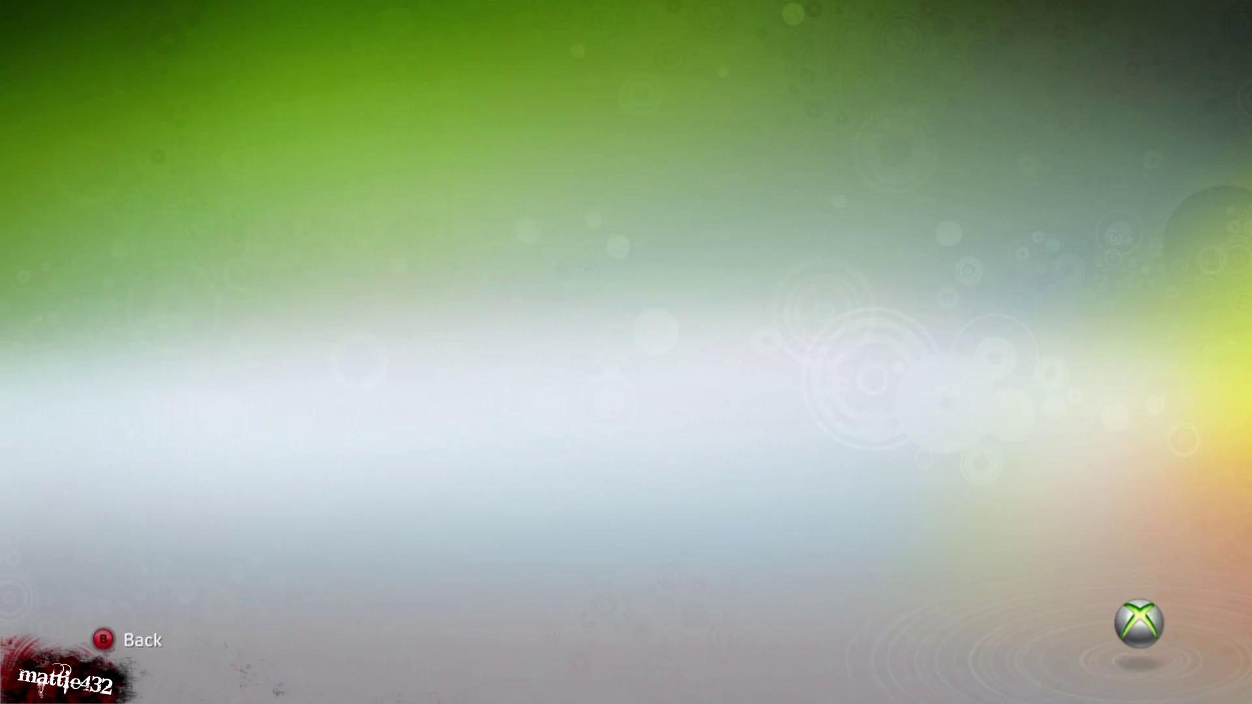
key("Return")
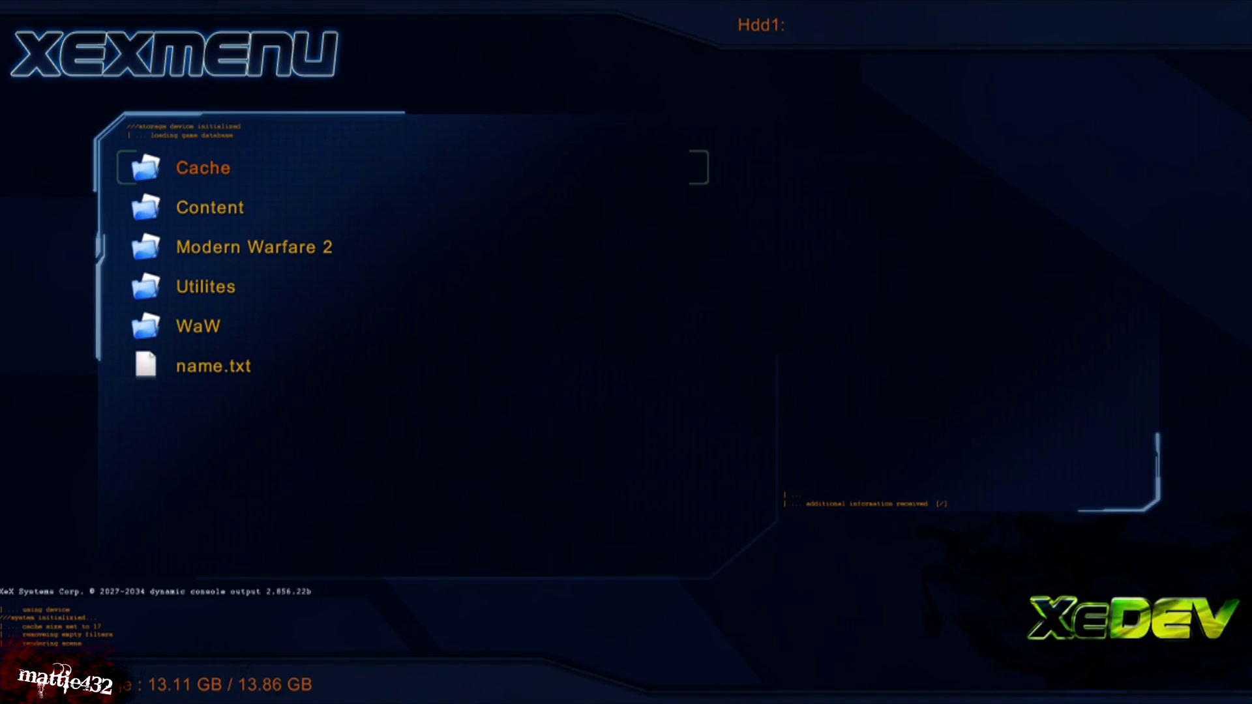
Switch the XexMenu file browser to the Usb0: drive.
key("Left")
key("Right")
key("Right")
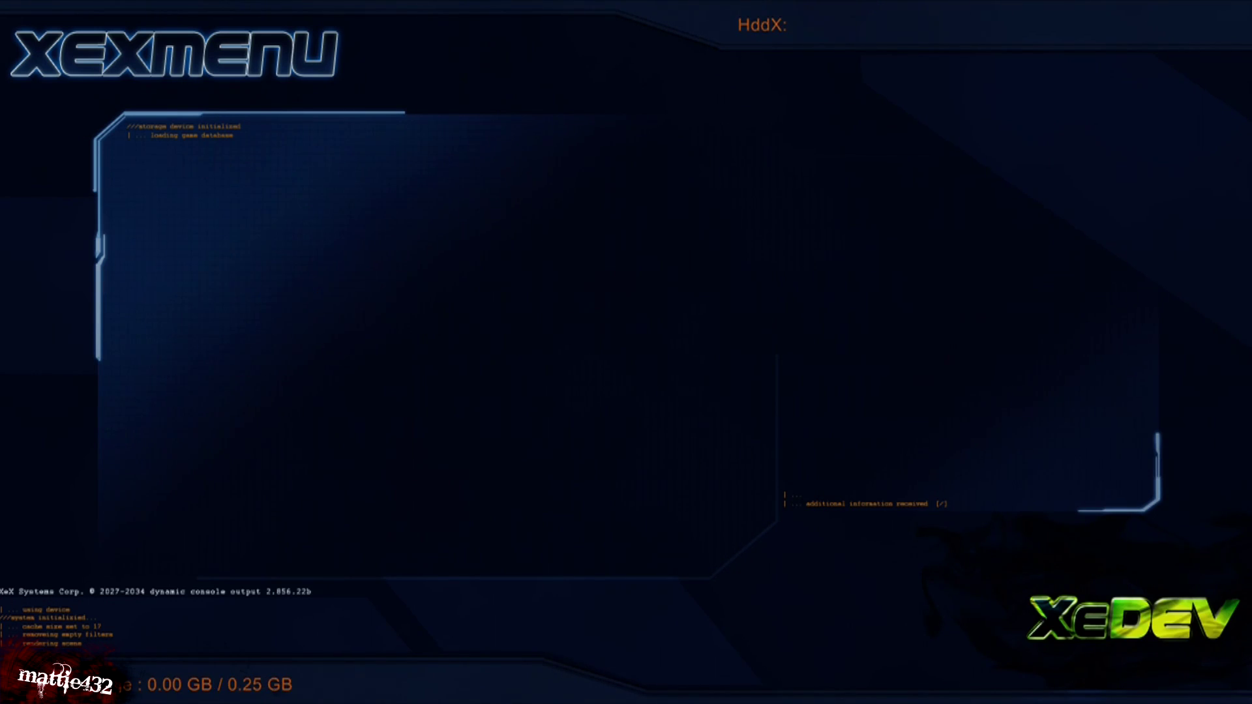
key("y")
key("Down")
key("Down")
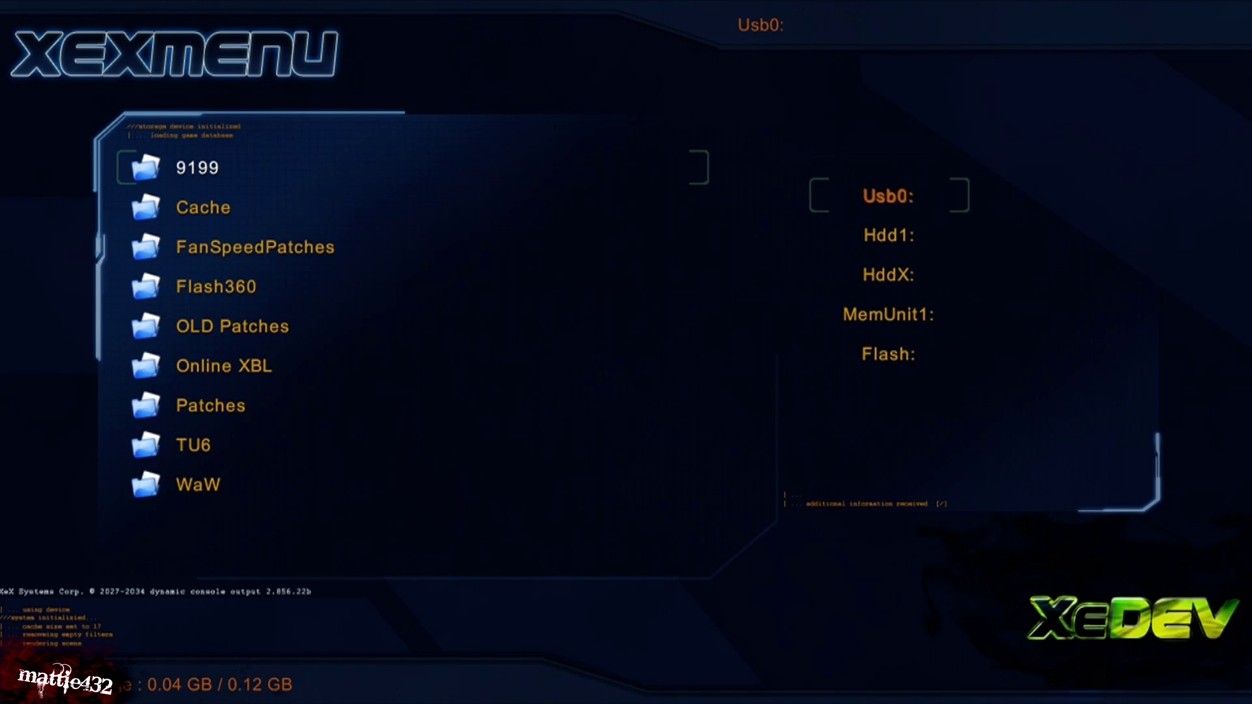
key("Down")
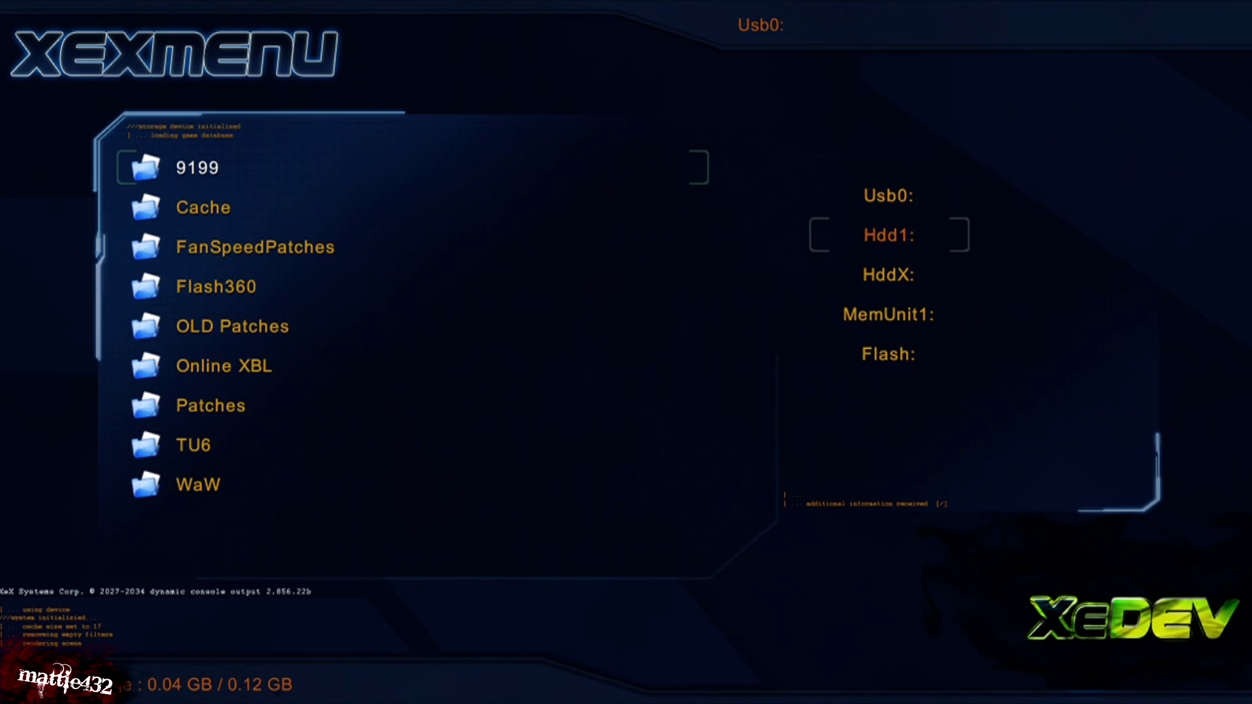
key("Up")
key("Return")
Open the Flash360 folder on the USB drive and launch Flash360.xex.
key("Down")
key("Down")
key("Down")
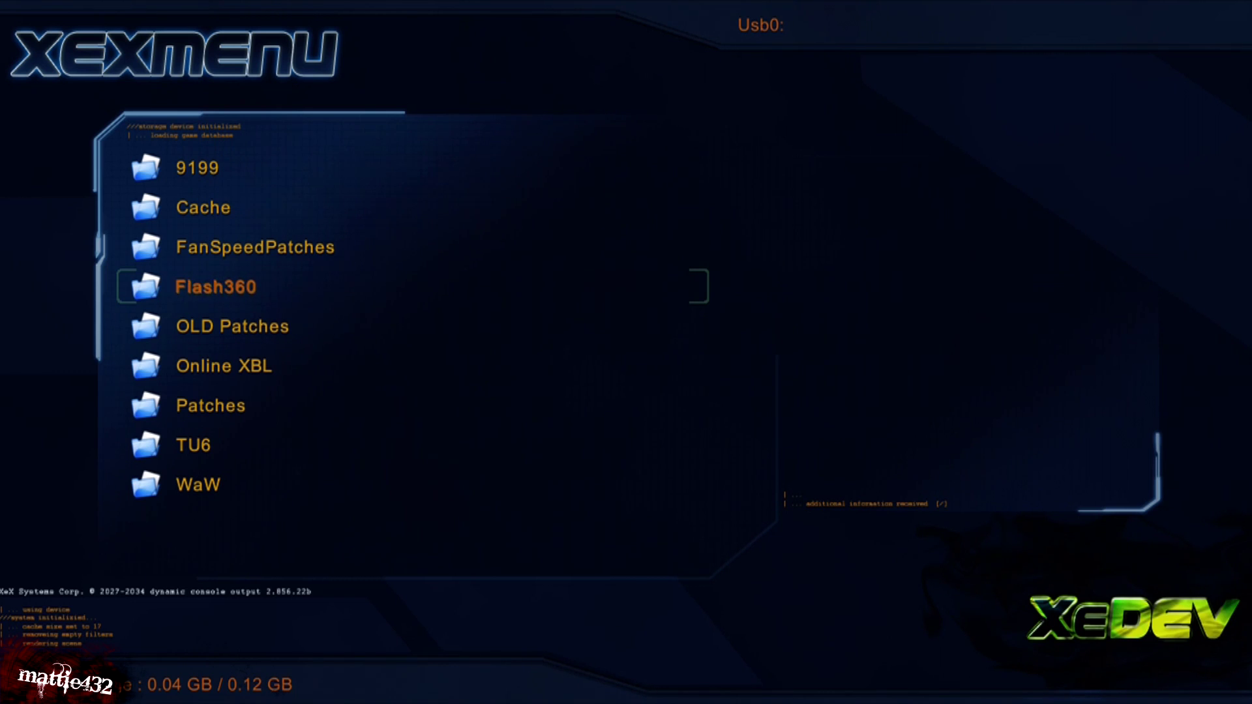
key("Return")
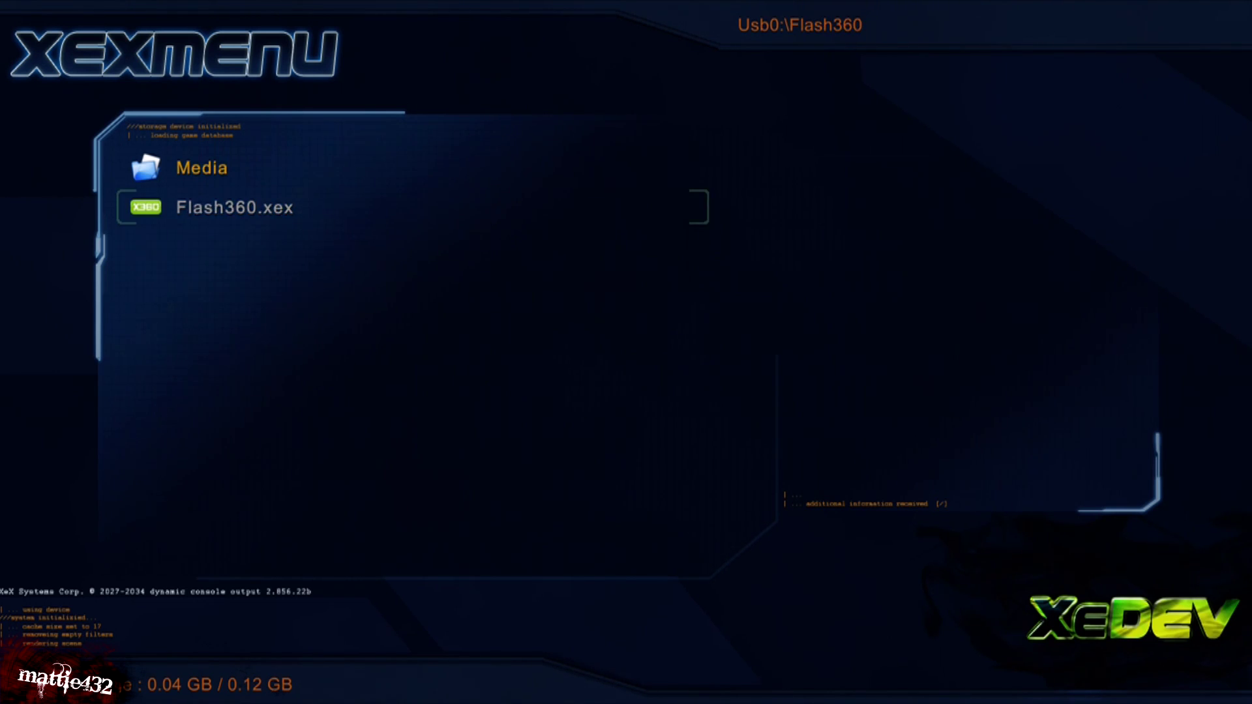
key("Return")
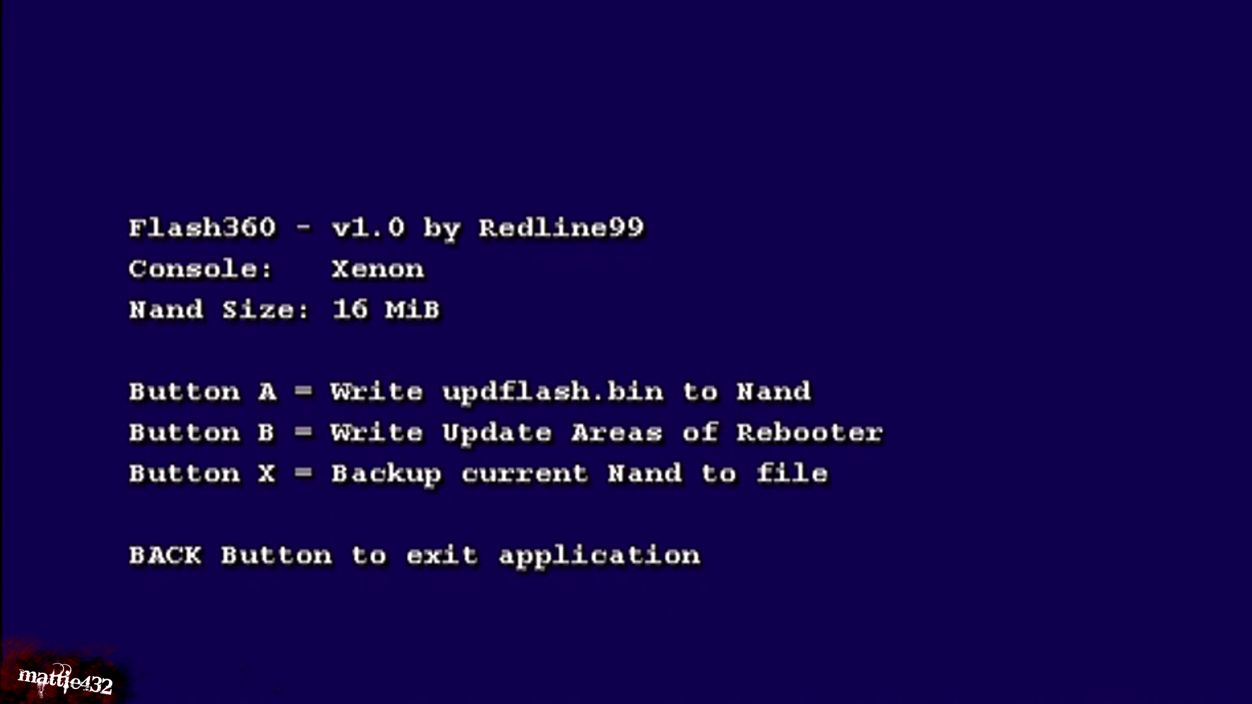
Back up the console's entire current NAND to a file and leave the dump screen.
key("x")
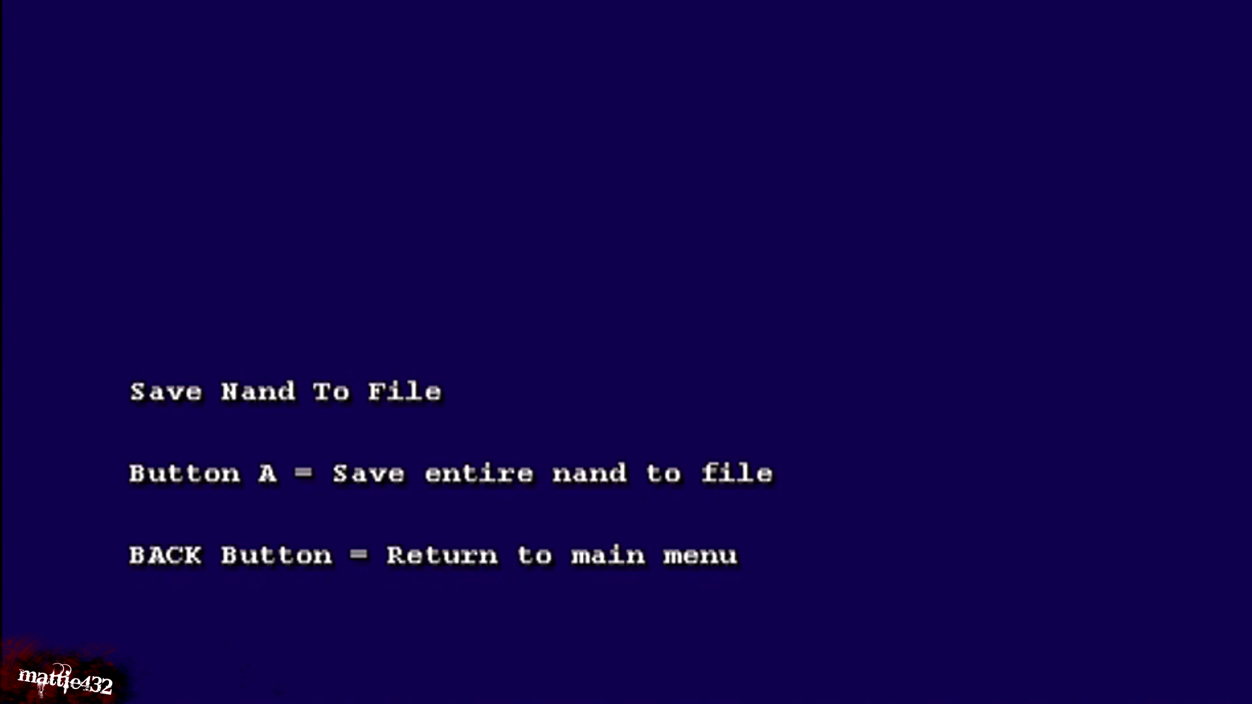
key("a")
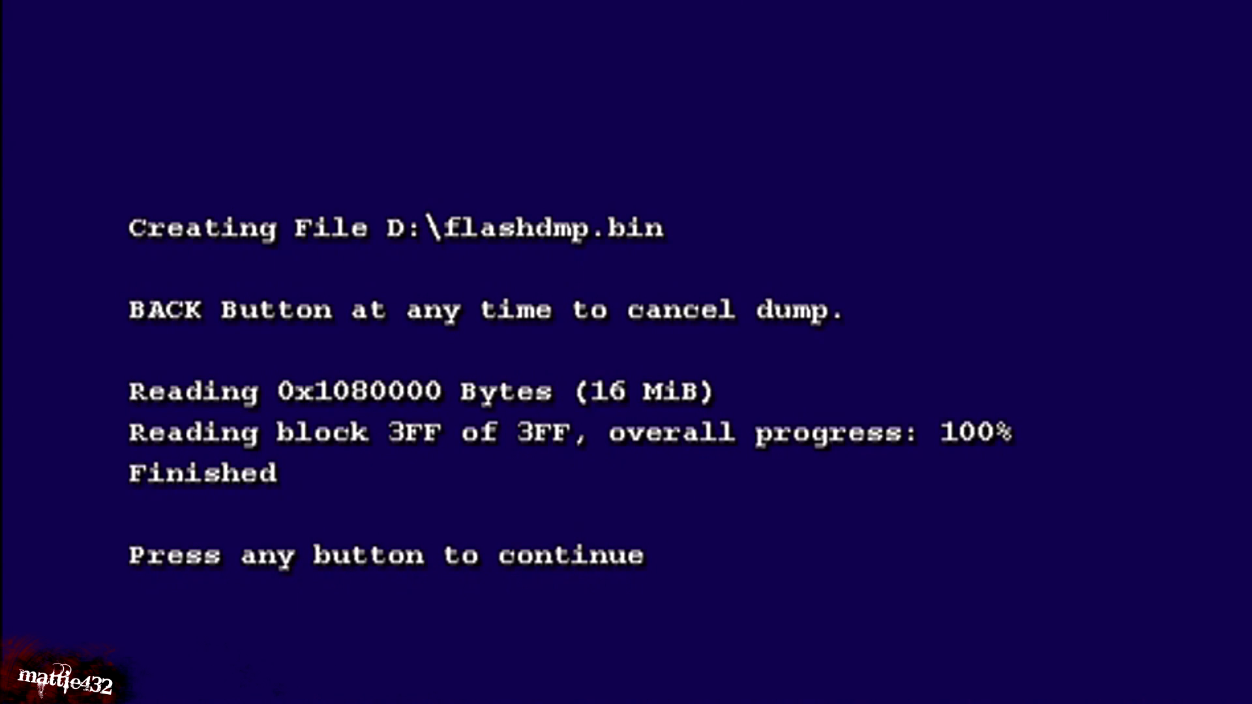
key("a")
key("Escape")
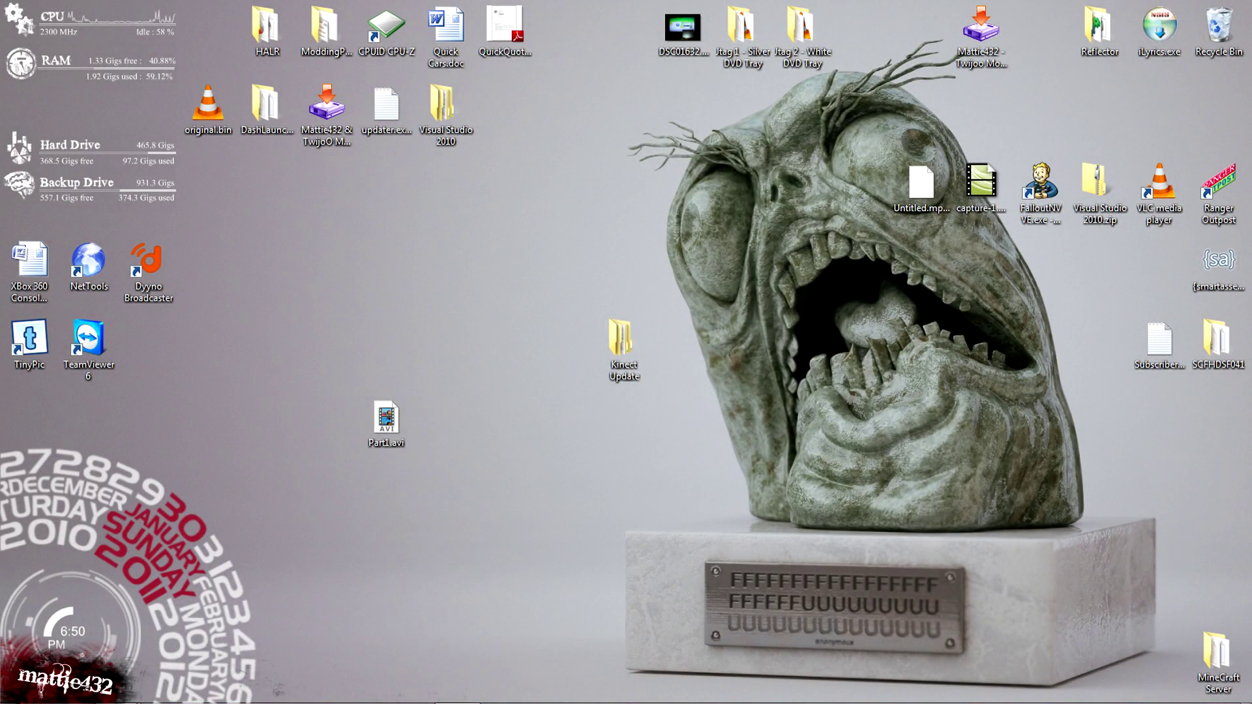
On the PC, move Part1.avi up on the desktop and open the Flash360 folder on the POTATOE (C:) drive.
left_click_drag(386, 420, 313, 267)
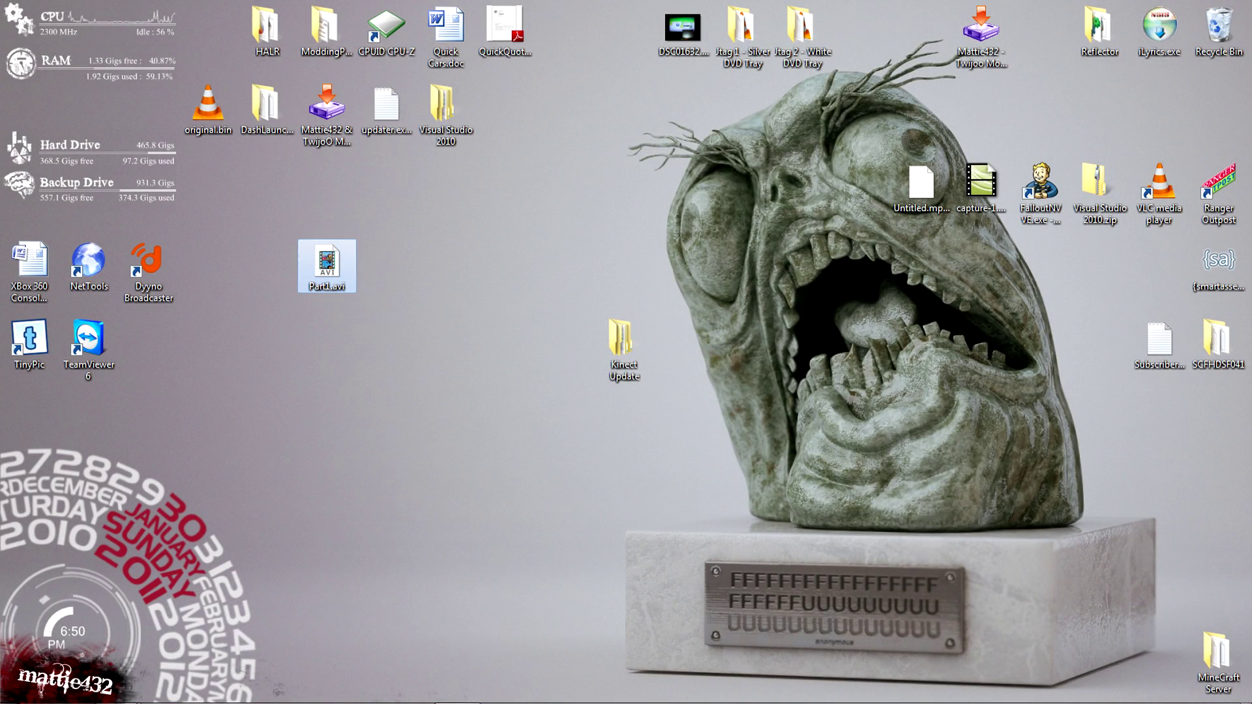
key("super")
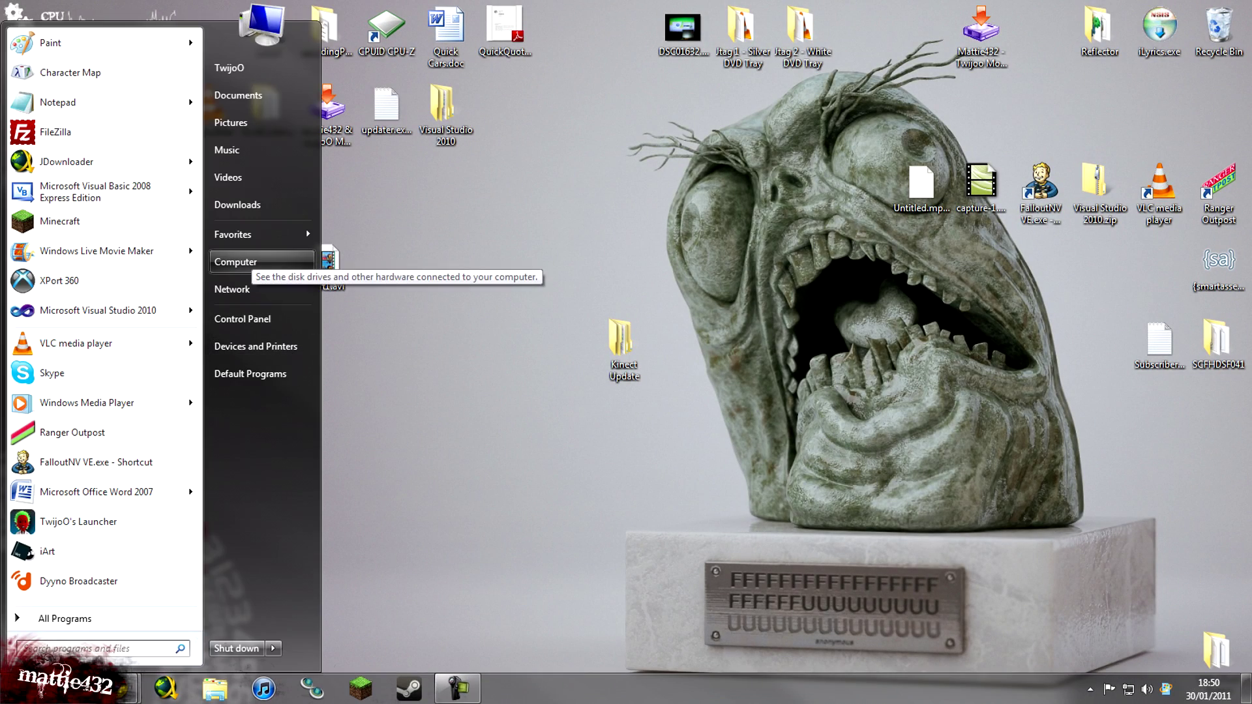
left_click(248, 262)
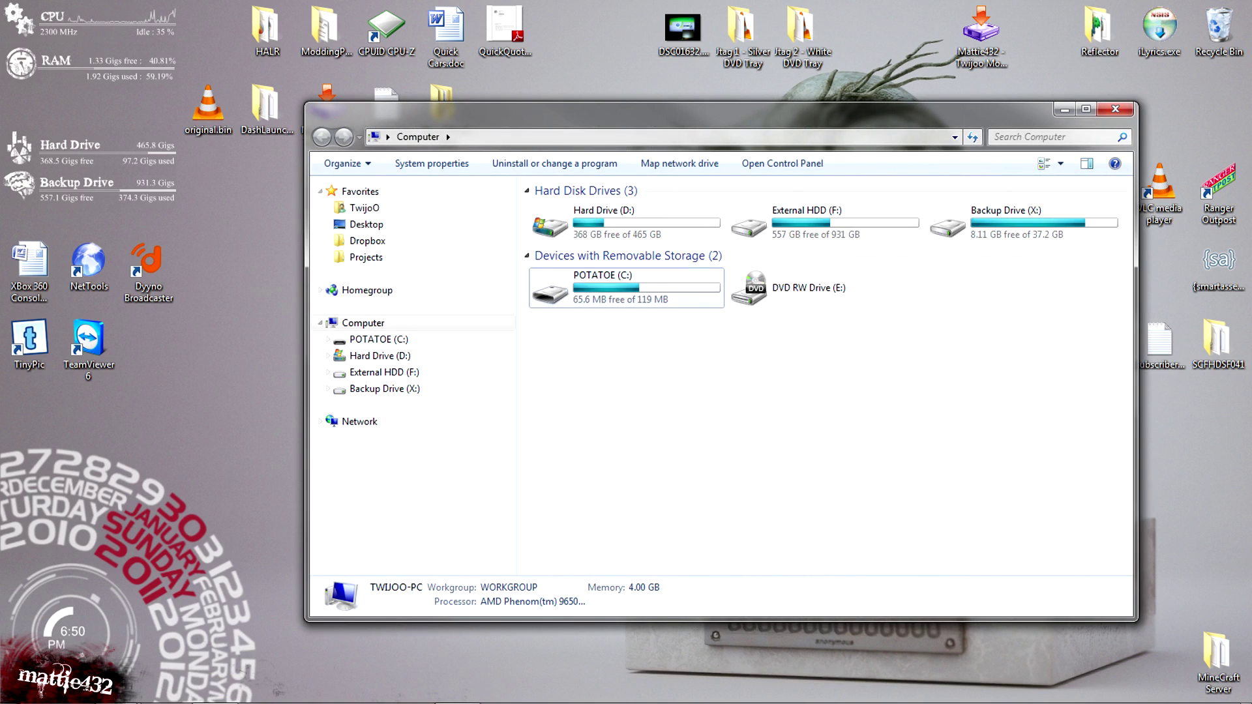
double_click(573, 282)
double_click(565, 258)
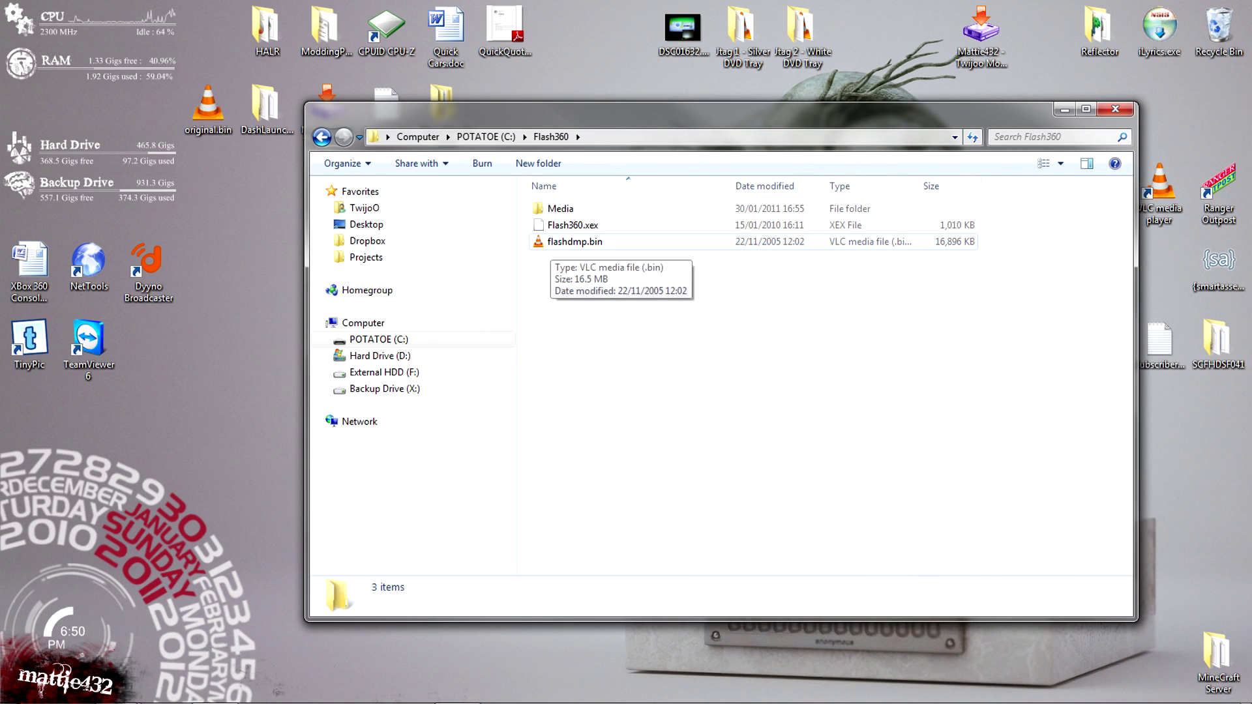
Copy flashdmp.bin from the Flash360 folder to the desktop and move the folder window clear of the desktop icons.
left_click(555, 245)
right_click(564, 245)
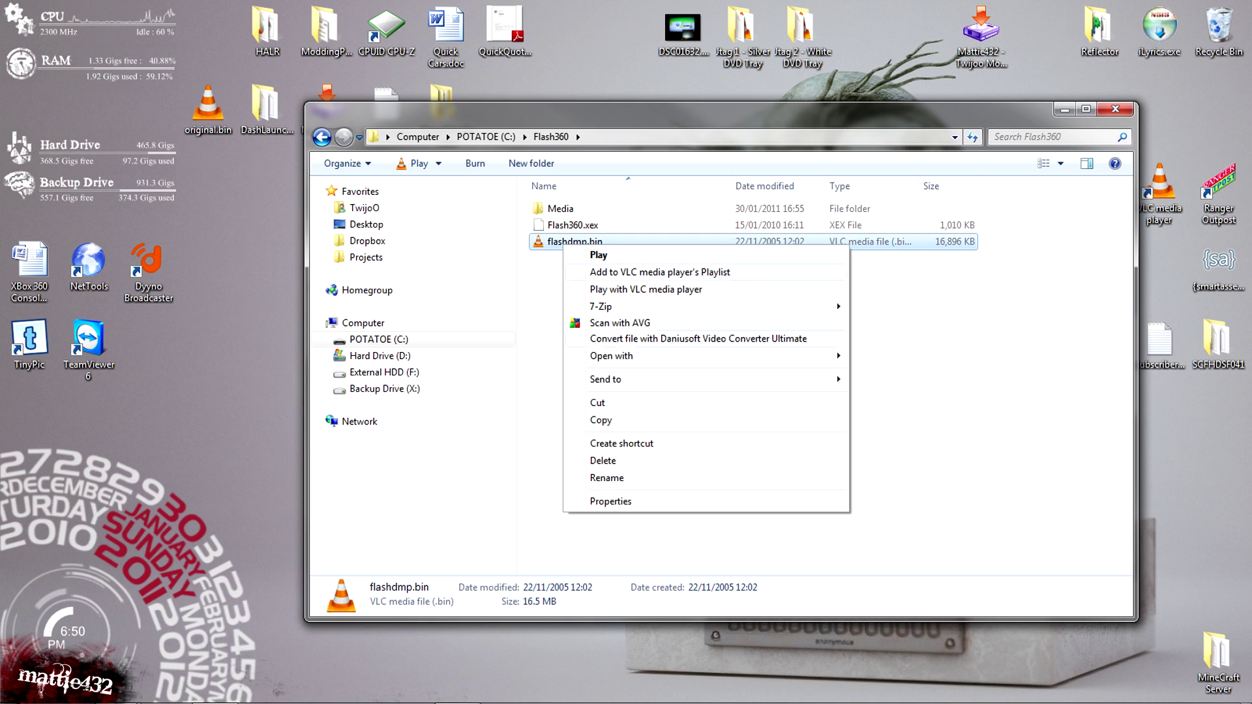
left_click(603, 420)
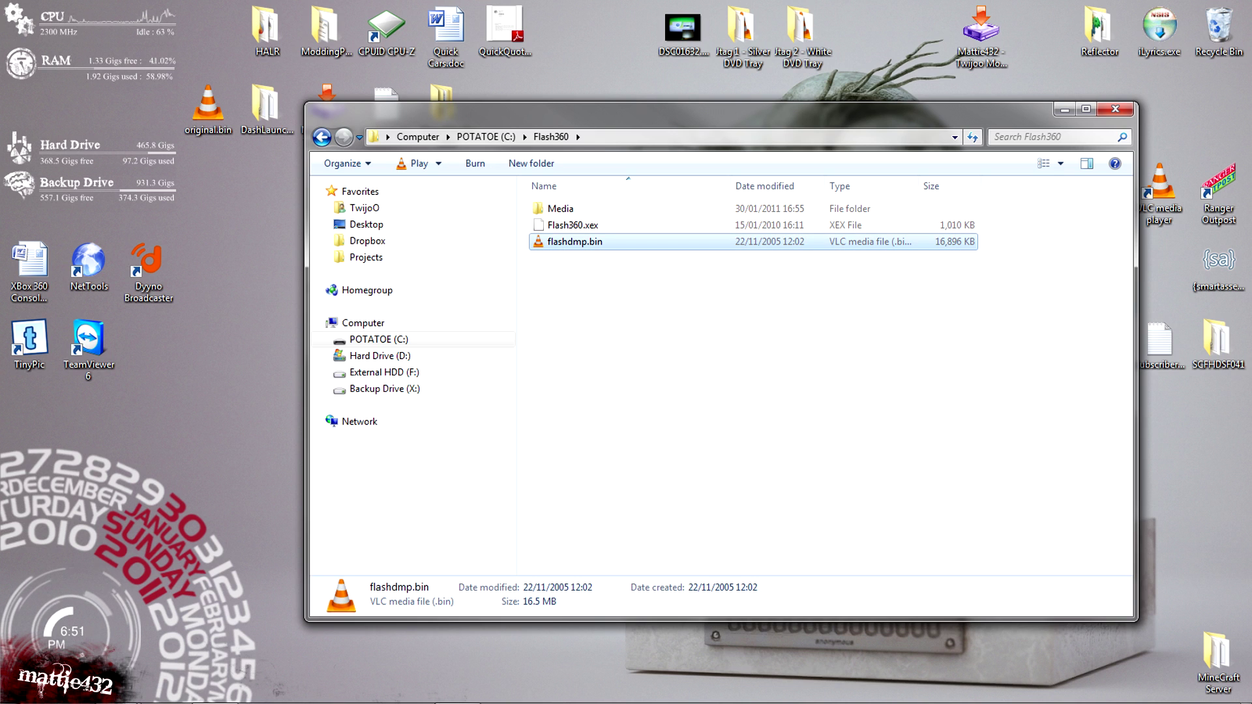
right_click(561, 50)
left_click(590, 118)
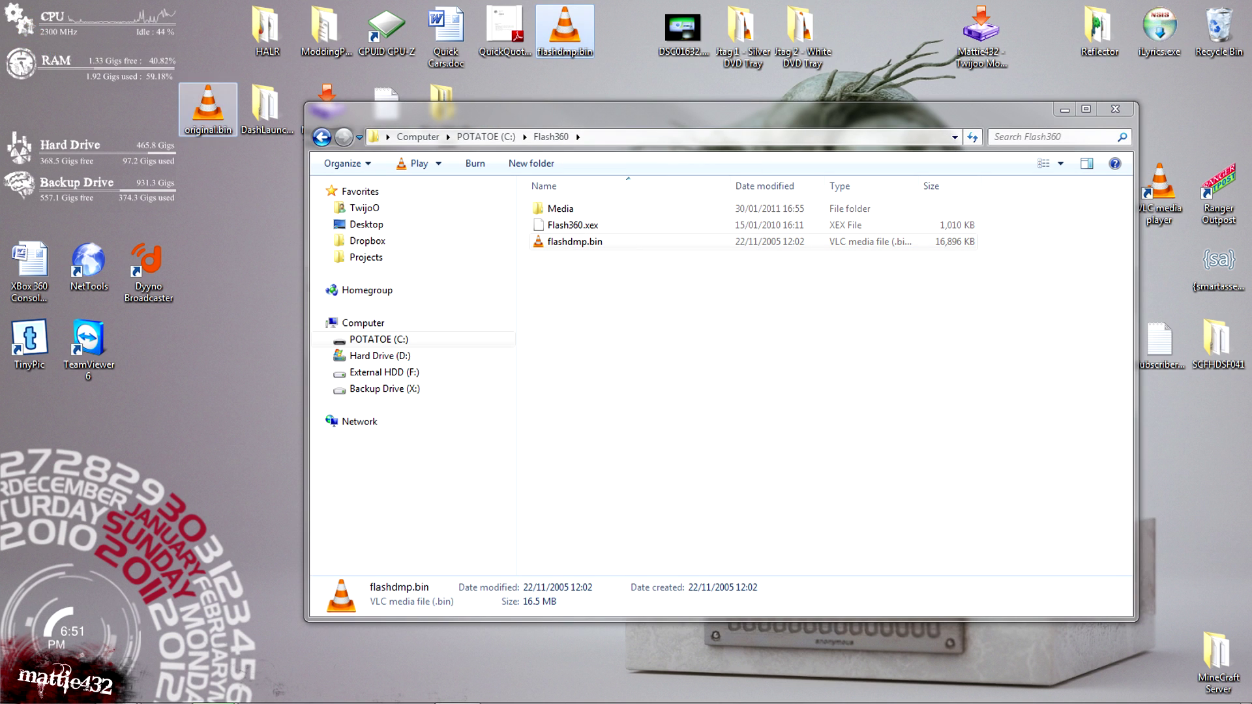
left_click_drag(594, 113, 707, 182)
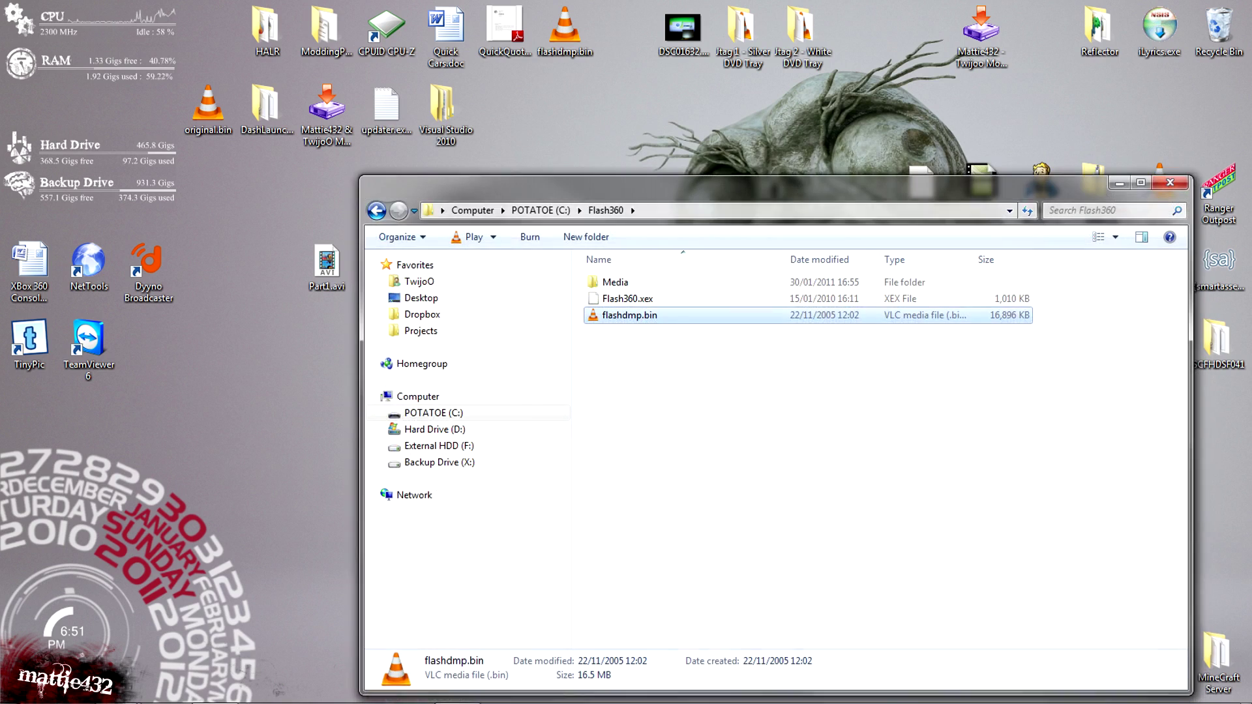
Minimize the Flash360 folder window, open the EasyFreeBoot folder inside Kinect Update and launch EFB.exe.
left_click(1119, 183)
double_click(624, 345)
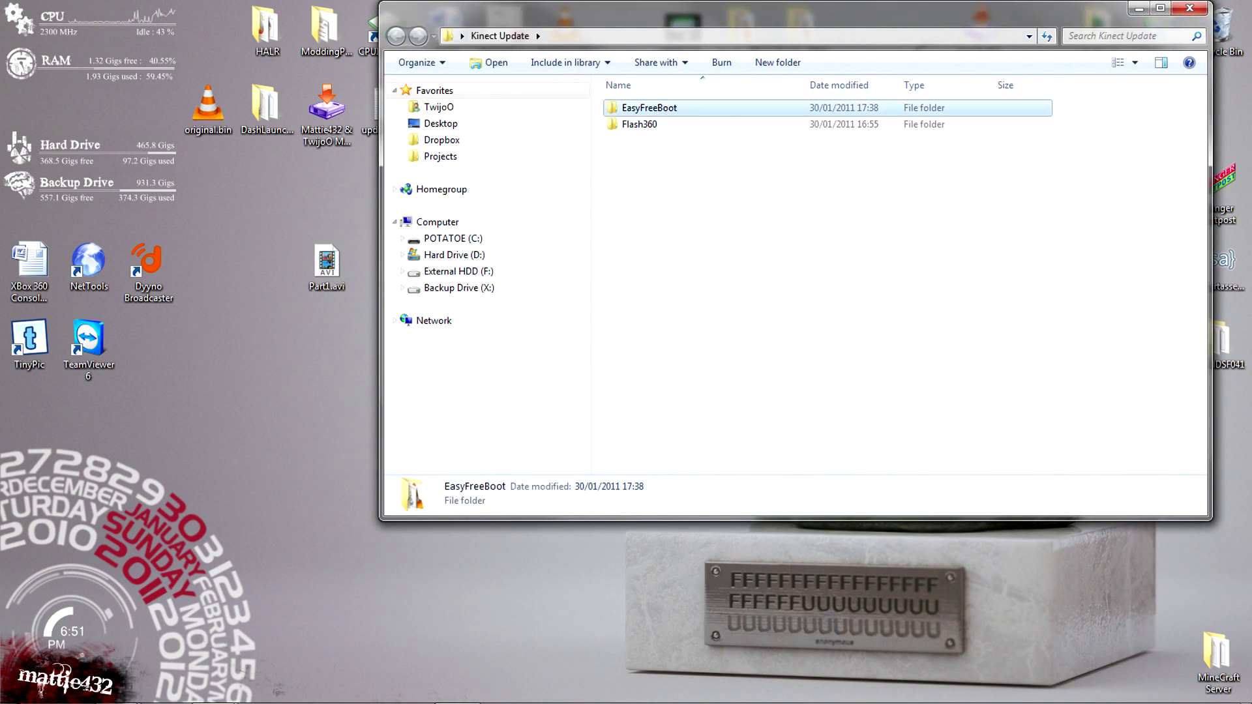
double_click(652, 110)
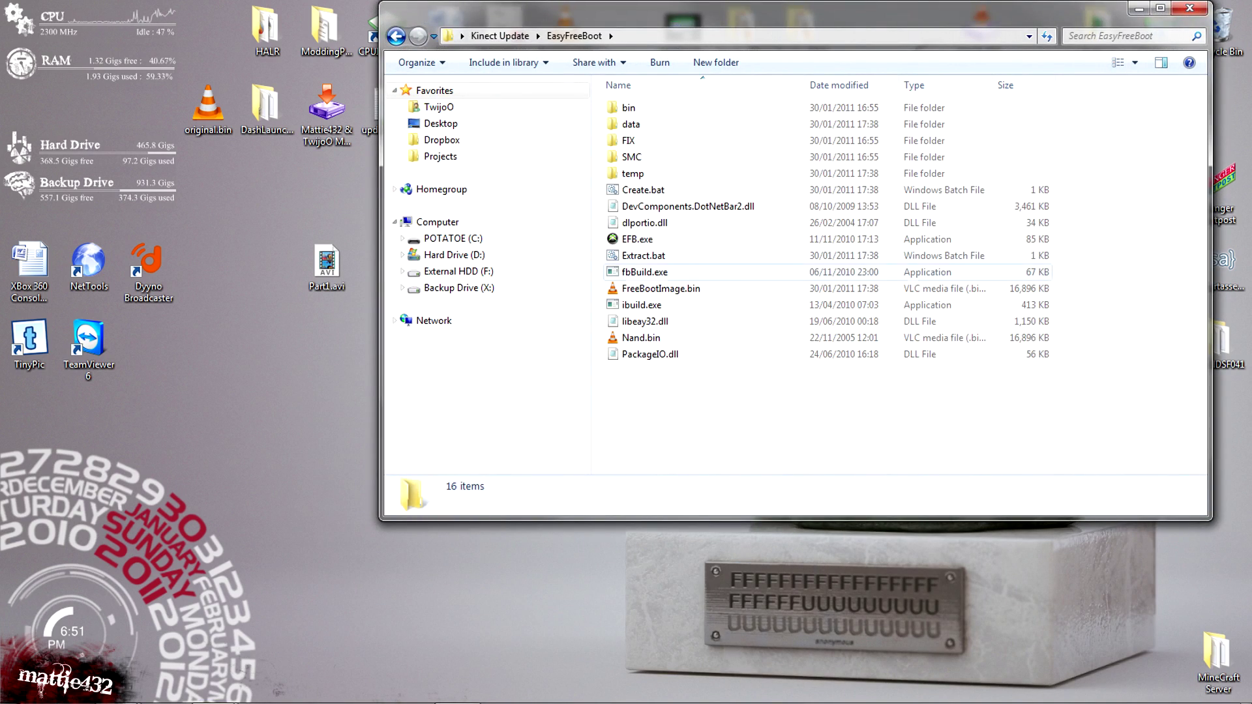
left_click(638, 239)
right_click(646, 240)
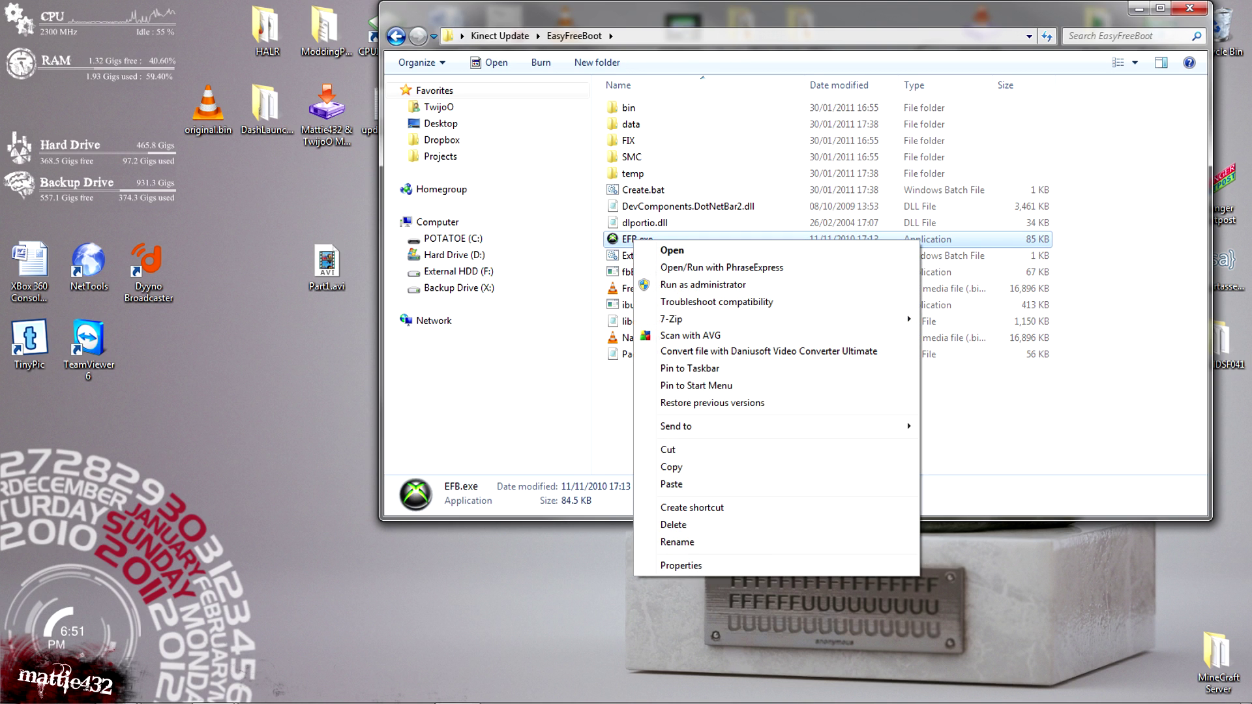
key("Escape")
key("Return")
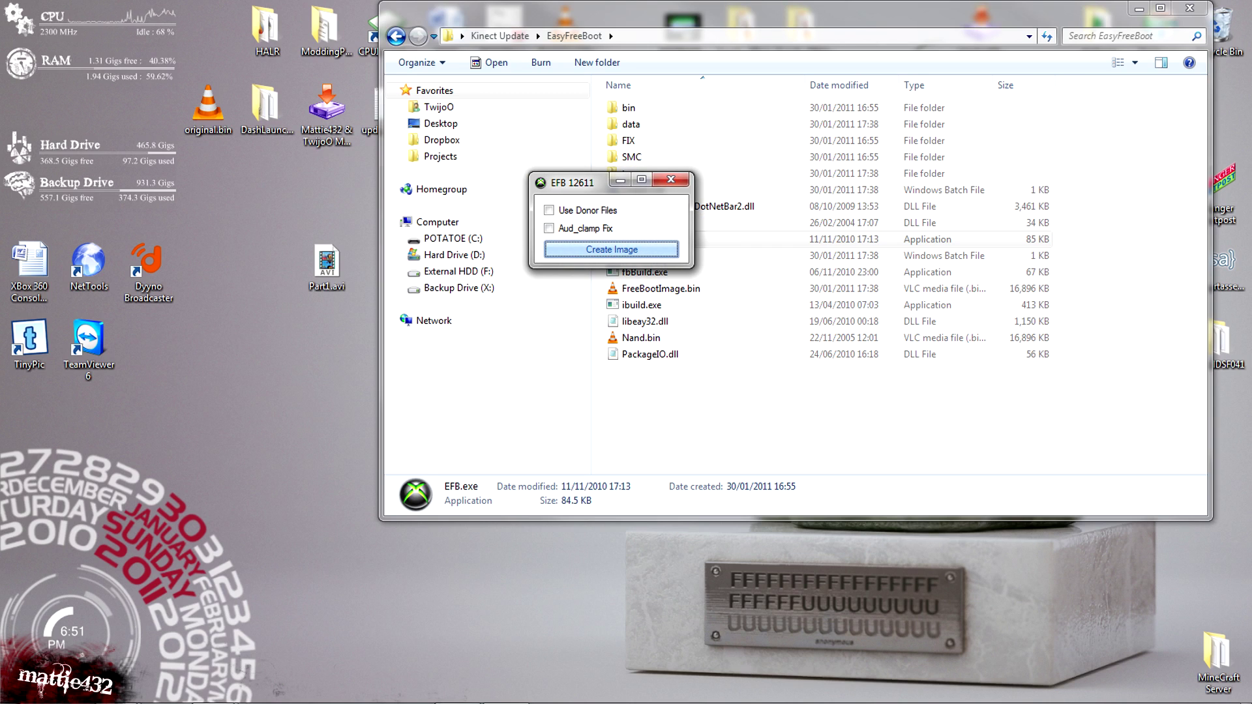
Start creating an image in EFB 12611 without donor files or Aud_clamp fix, using flashdmp.bin from the POTATOE (C:) flash360 folder.
left_click_drag(573, 182, 533, 164)
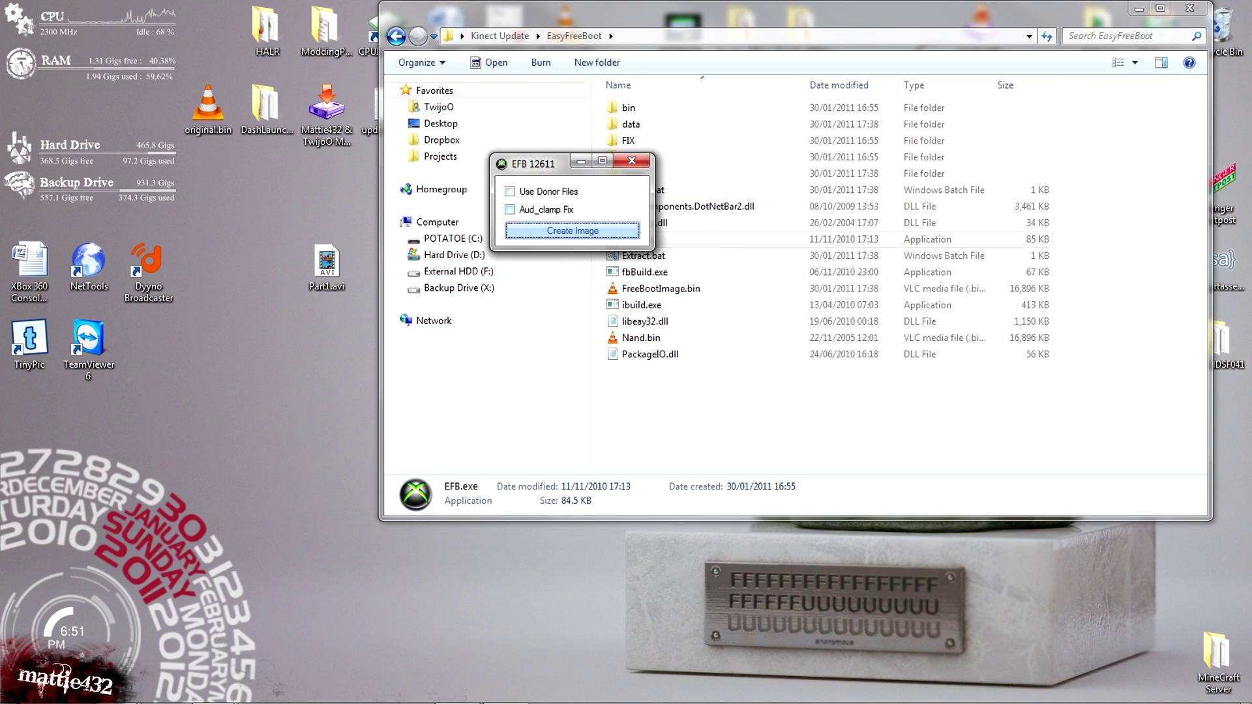
left_click(572, 230)
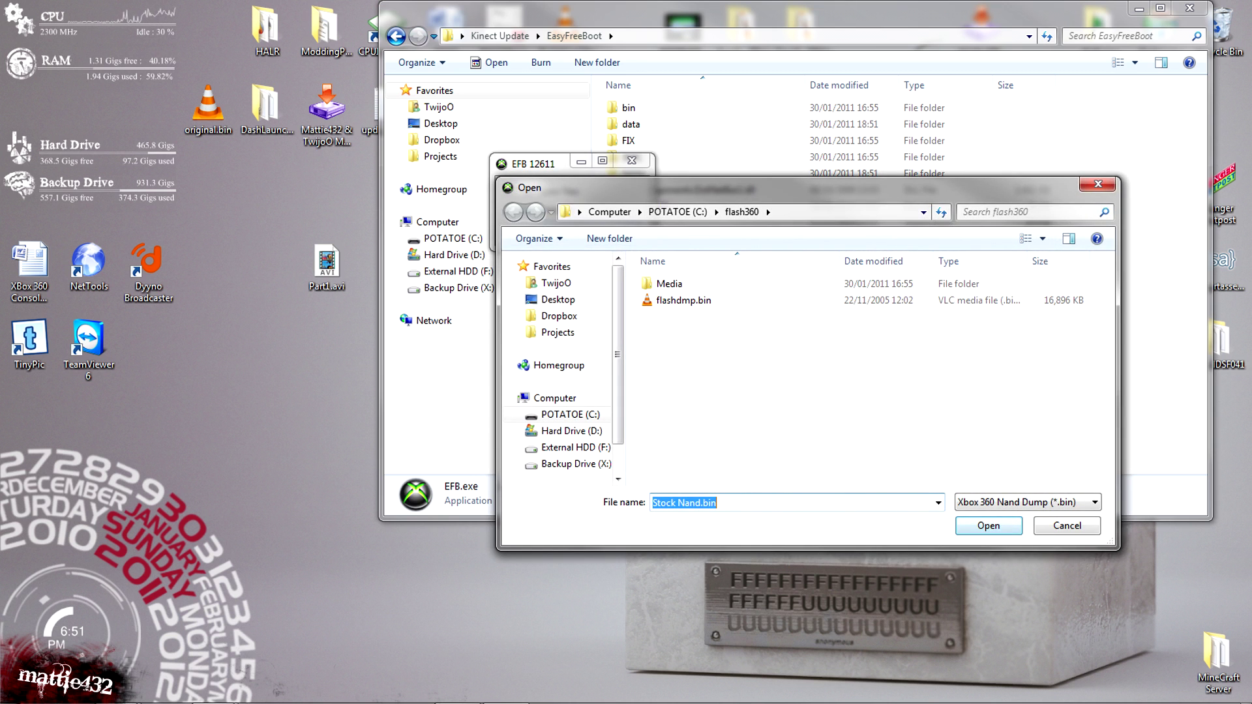
left_click_drag(626, 188, 576, 113)
left_click(633, 226)
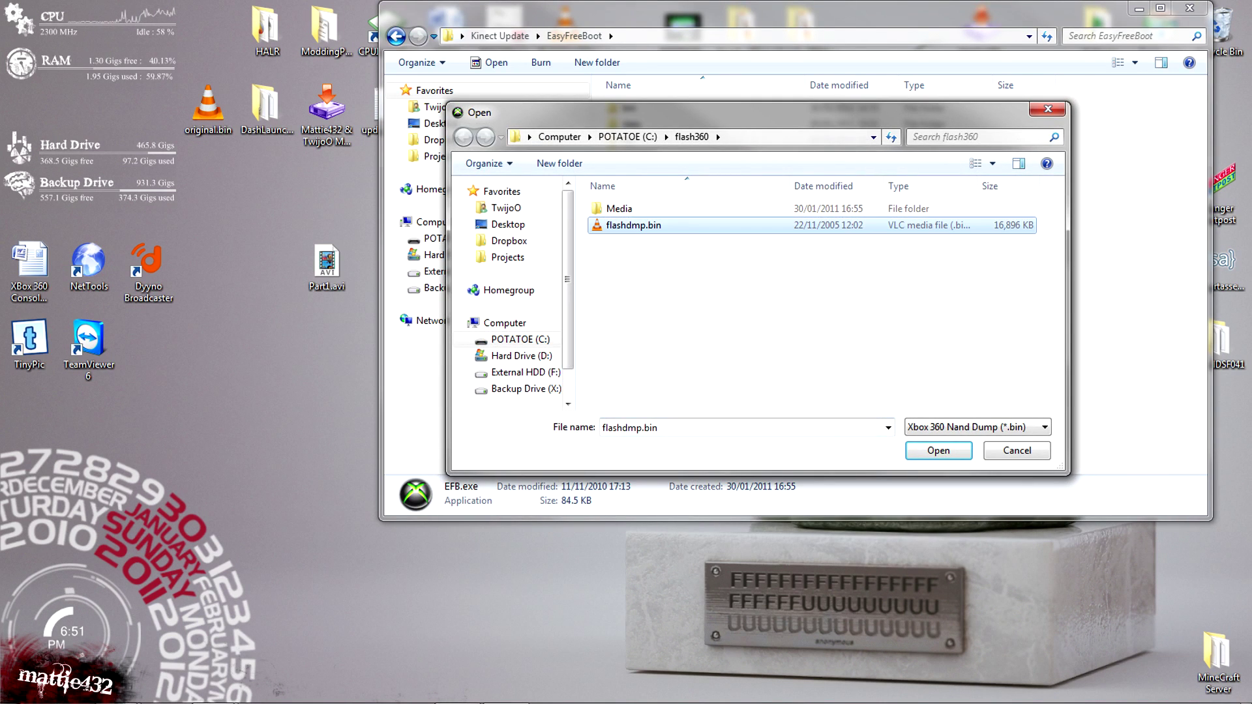
left_click(938, 451)
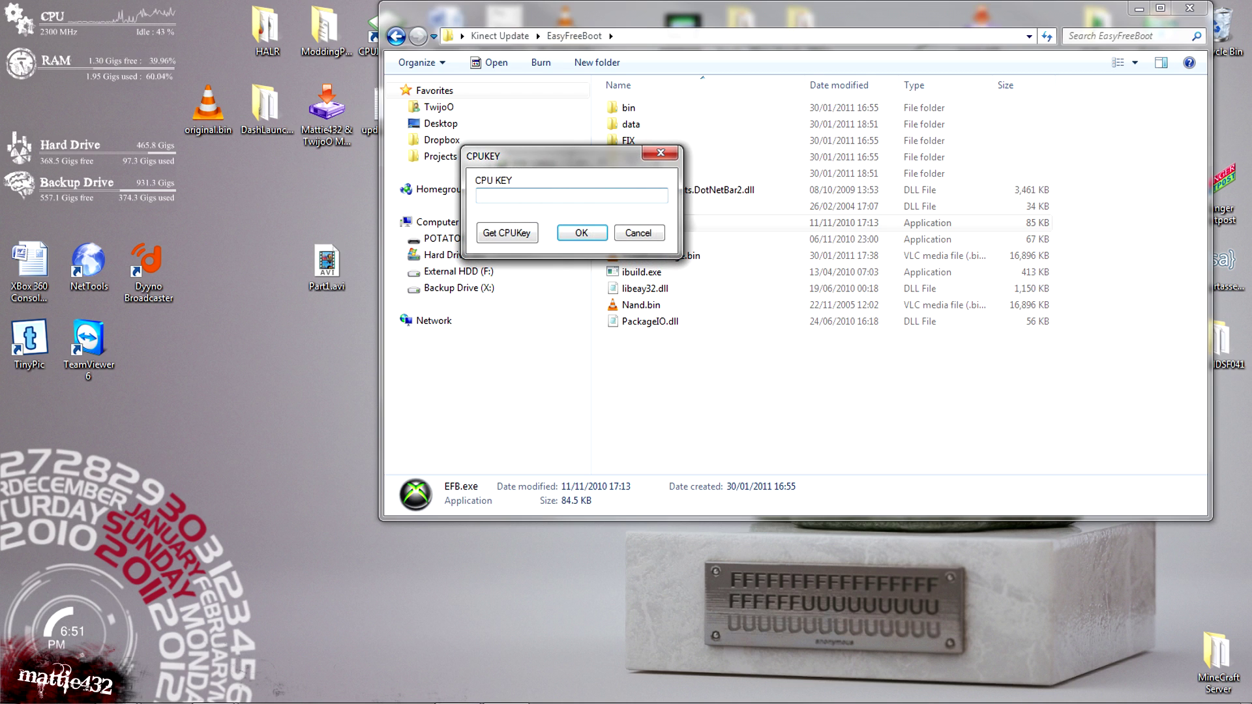
Move the EasyFreeBoot window clear of the desktop icons and open CPU Key.txt from the Jtag 2 - White DVD Tray folder.
left_click_drag(718, 13, 696, 163)
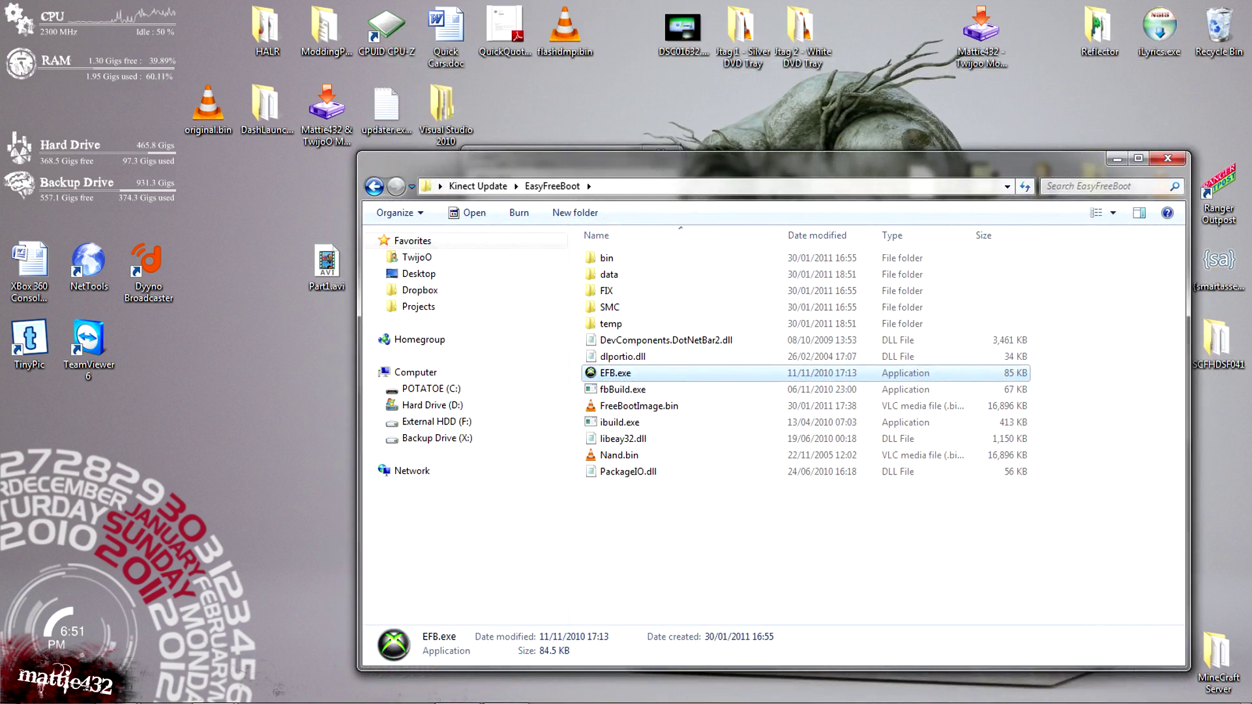
left_click(803, 35)
double_click(802, 32)
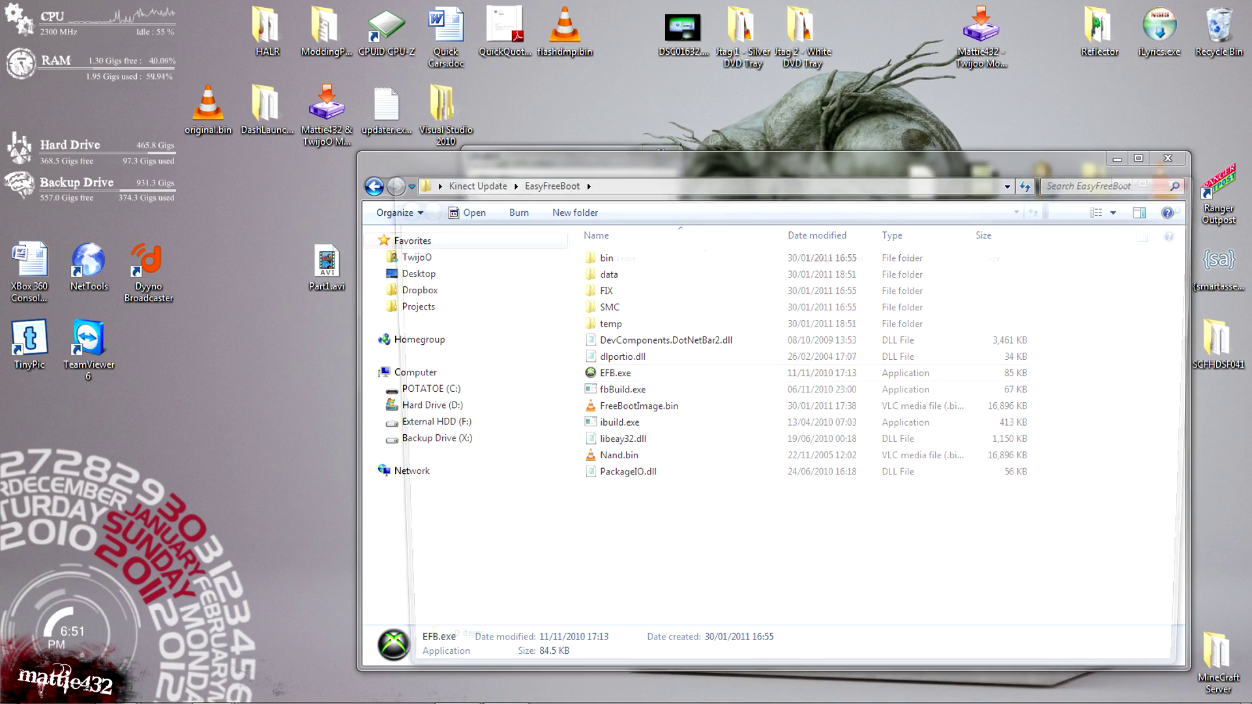
double_click(642, 279)
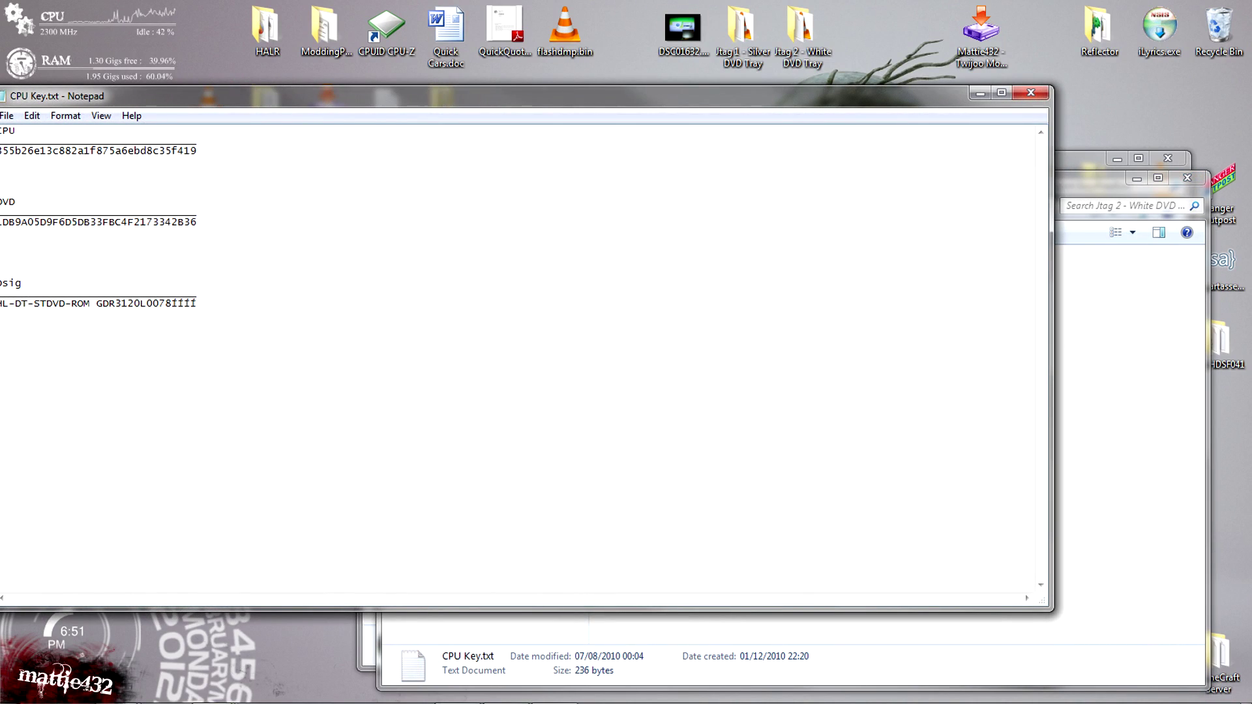
Copy the CPU key from CPU Key.txt and clear away the Notepad and Jtag 2 folder windows.
left_click_drag(198, 150, 3, 151)
left_click_drag(156, 96, 212, 92)
double_click(130, 148)
double_click(130, 148)
right_click(79, 148)
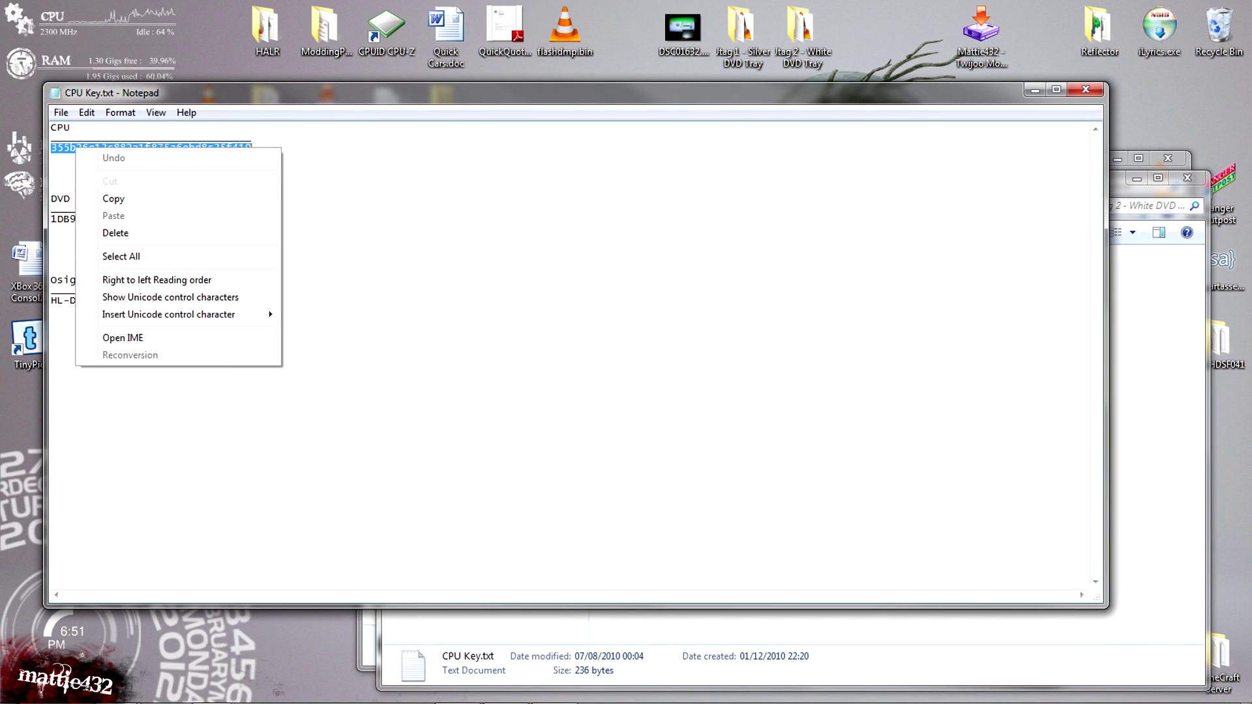
left_click(105, 198)
left_click(1035, 90)
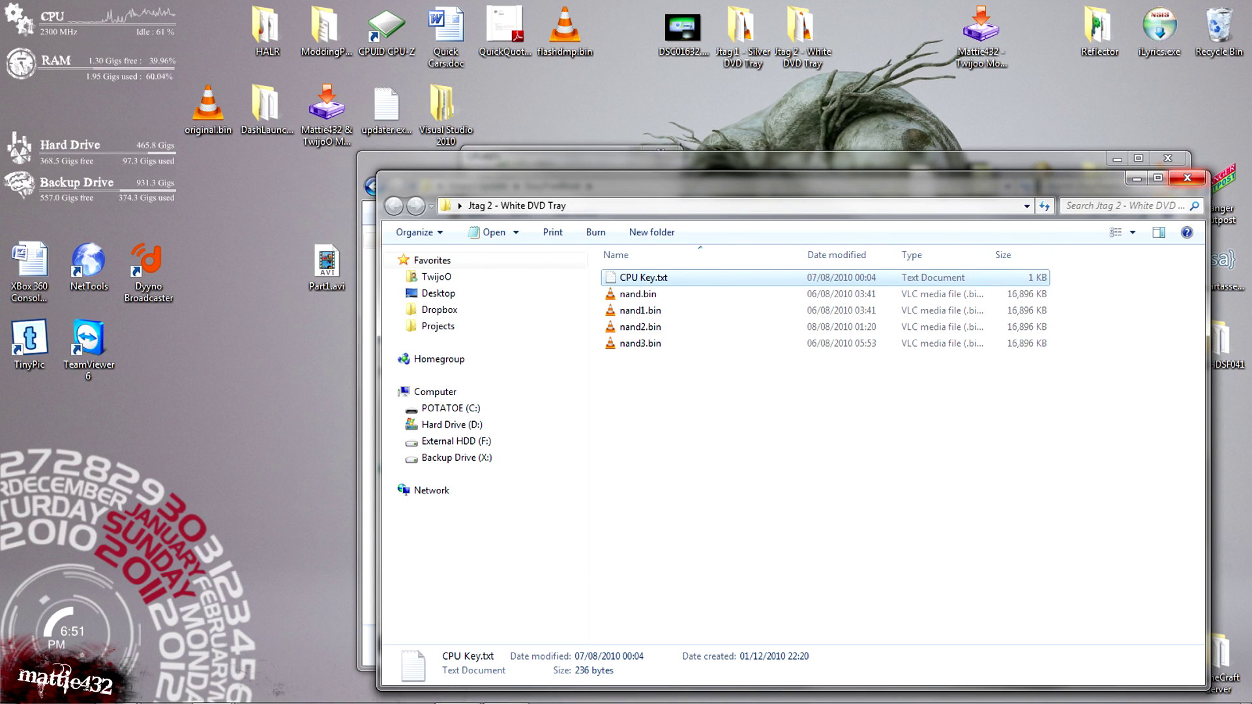
left_click(1187, 178)
Paste the copied CPU key into the CPU KEY field and confirm it.
left_click_drag(574, 163, 576, 180)
left_click(568, 156)
right_click(559, 199)
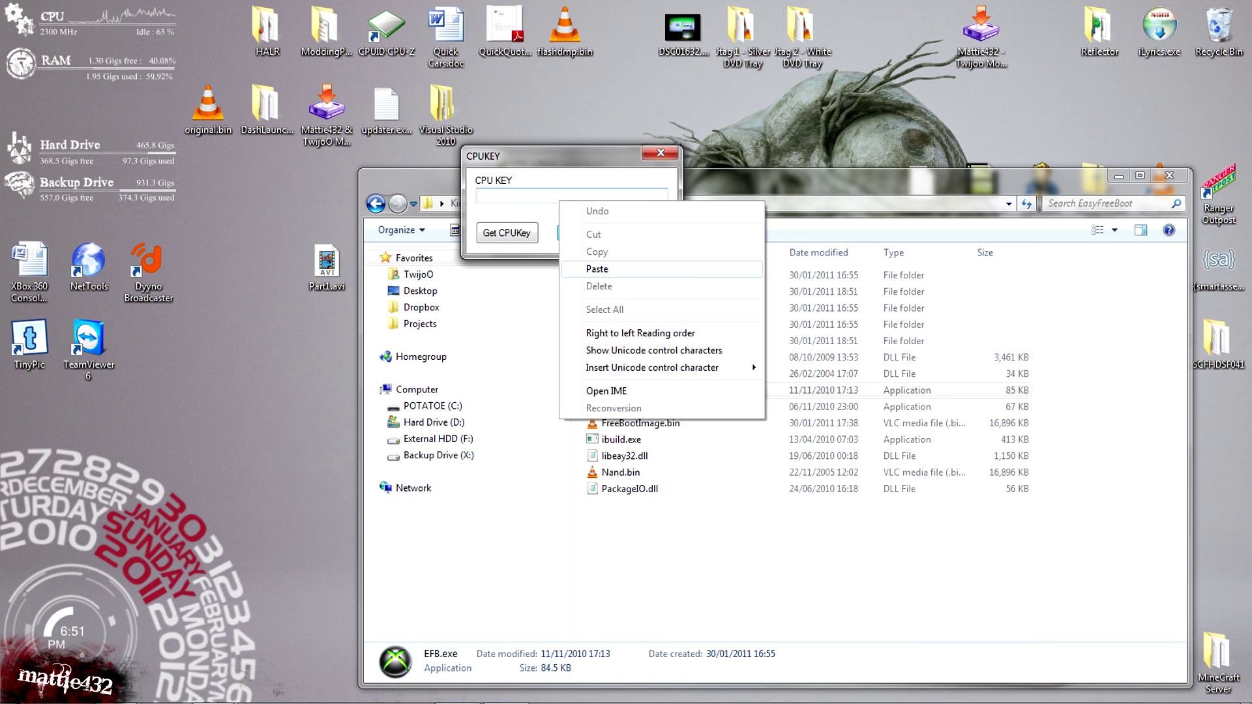
left_click(596, 269)
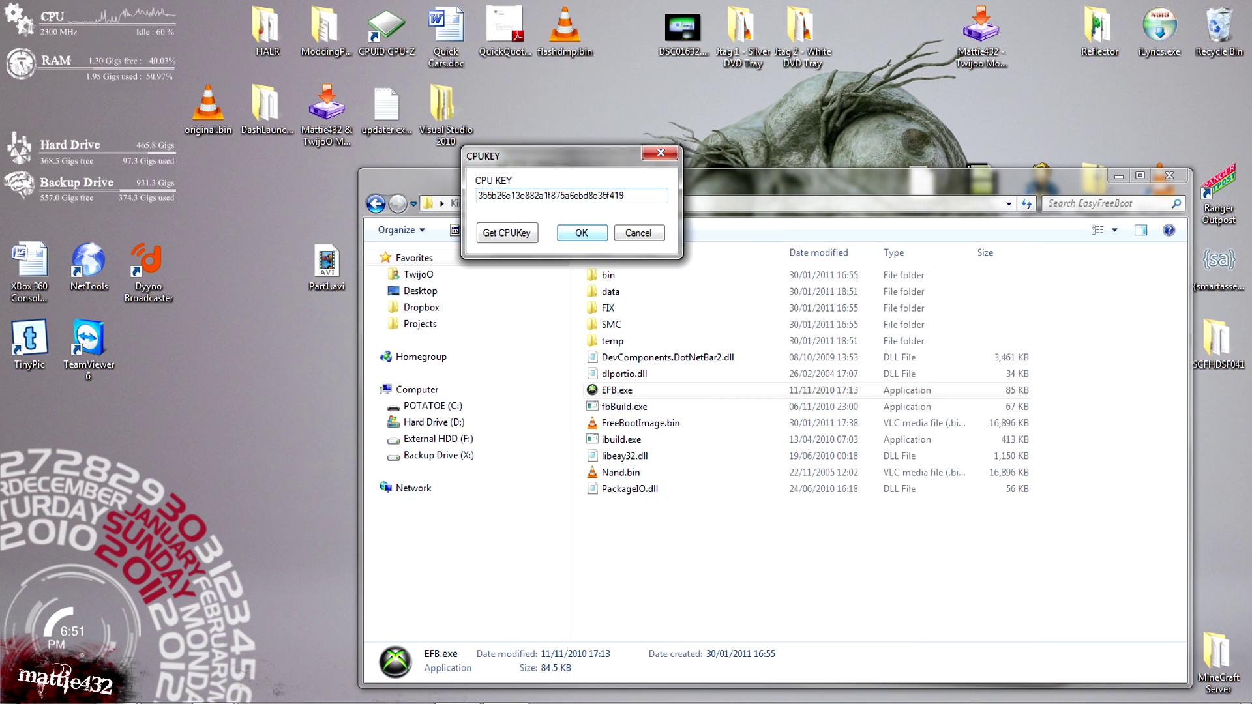
key("Return")
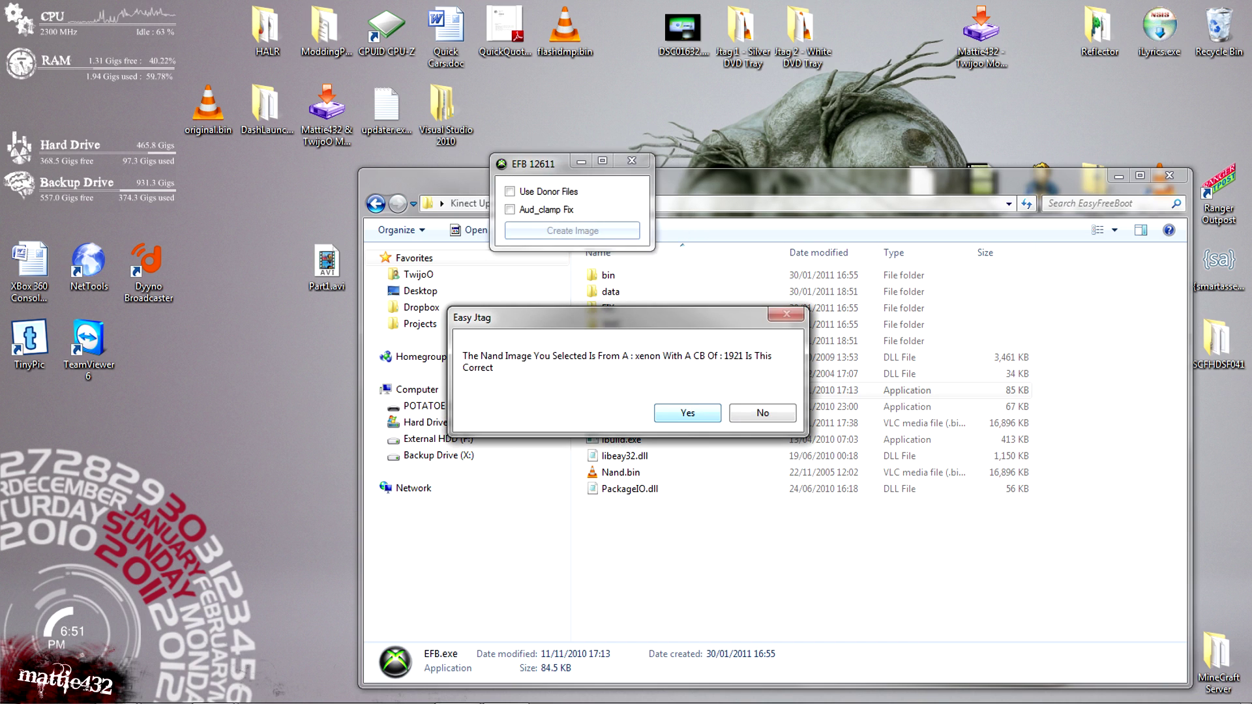
Accept the NAND as xenon with CB 1921 and run the extraction and FreeBoot image build through to the save prompt.
left_click_drag(607, 318, 603, 210)
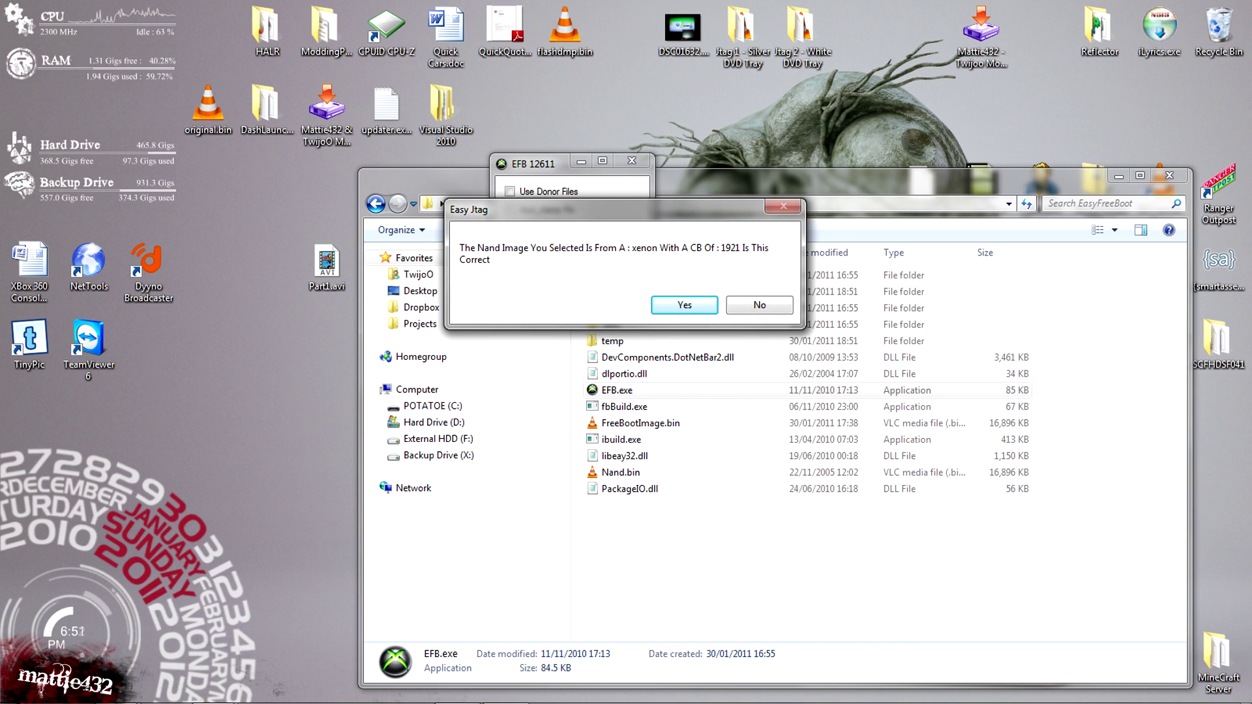
key("Return")
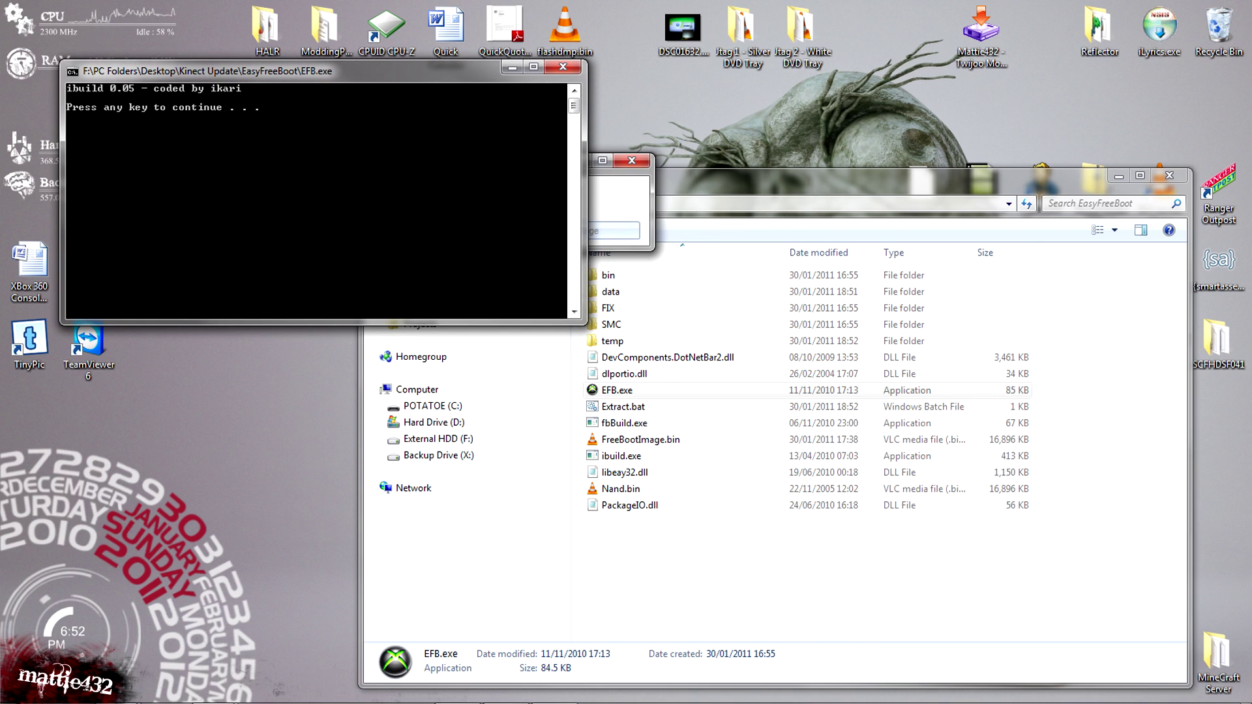
key("Return")
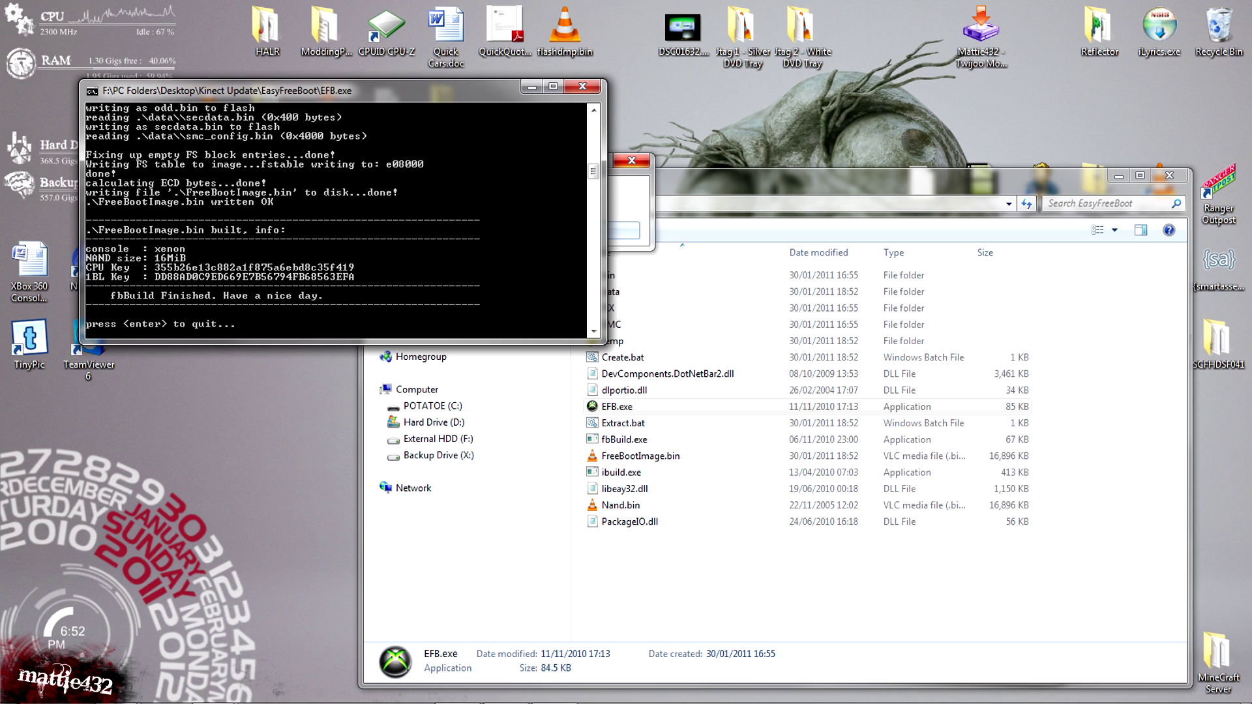
key("Return")
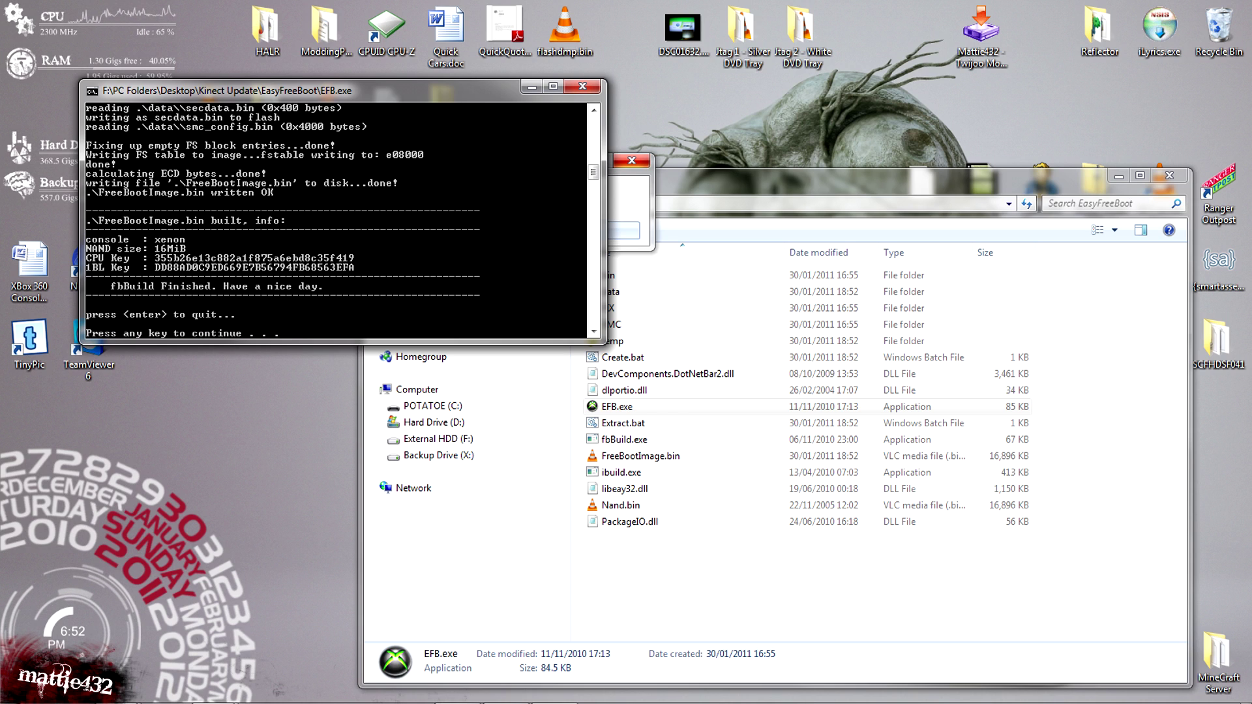
key("Return")
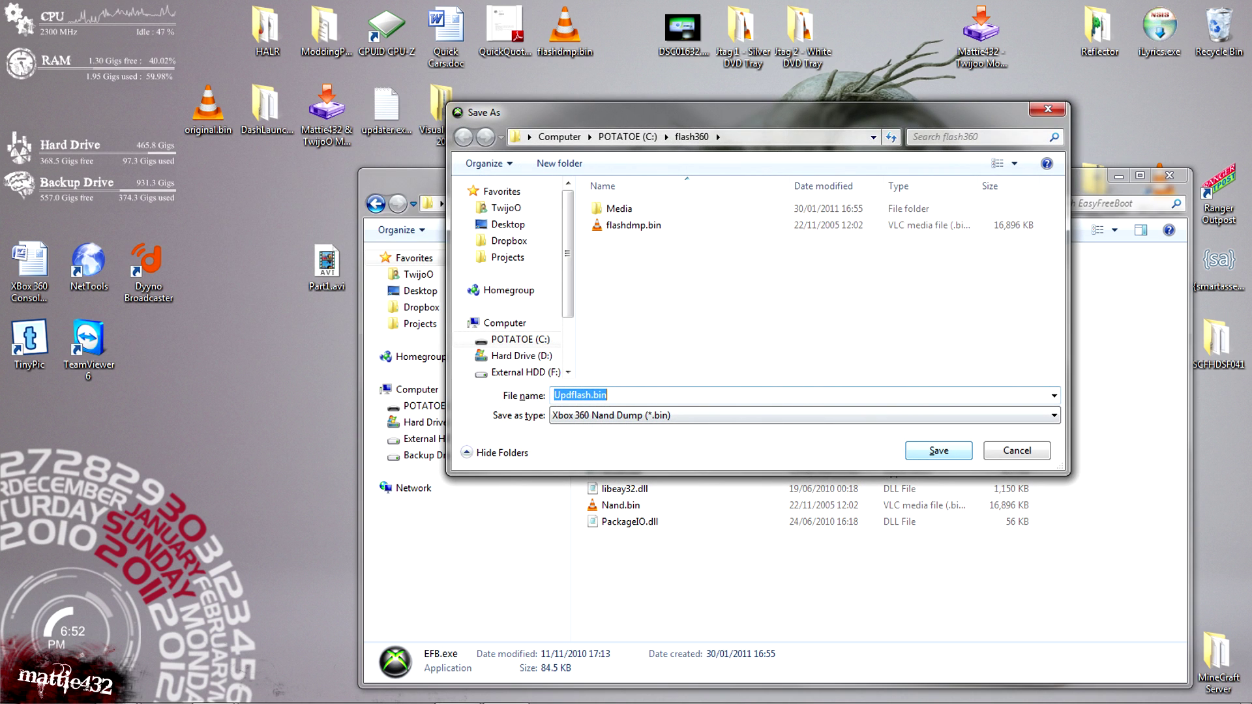
Save the FreeBoot image as Updflash.bin in the flash360 folder on POTATOE (C:) and close EFB.
left_click_drag(750, 113, 681, 85)
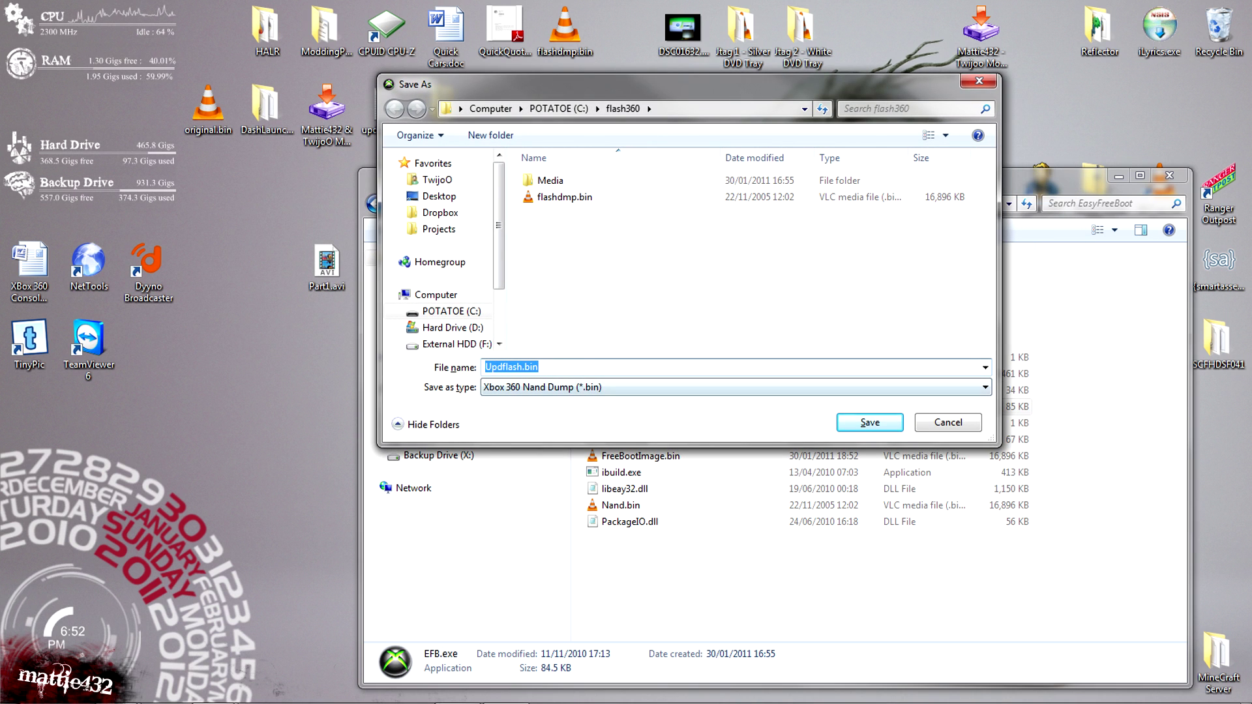
left_click(492, 367)
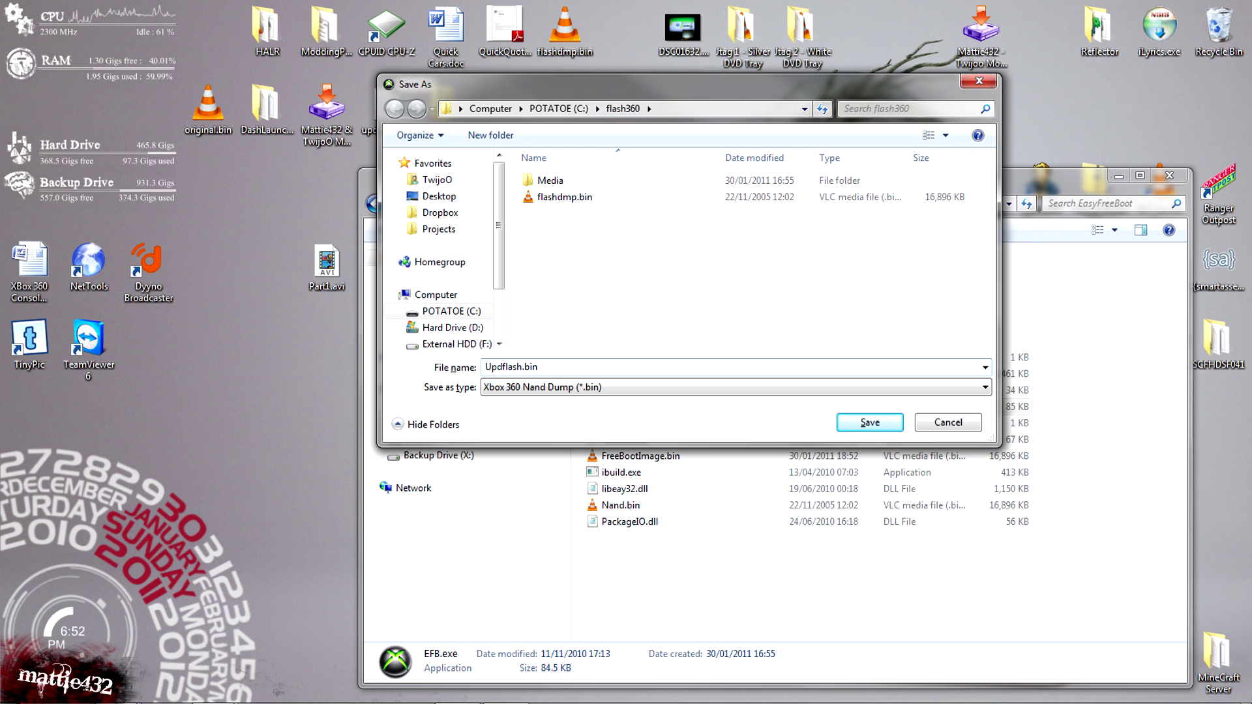
key("Return")
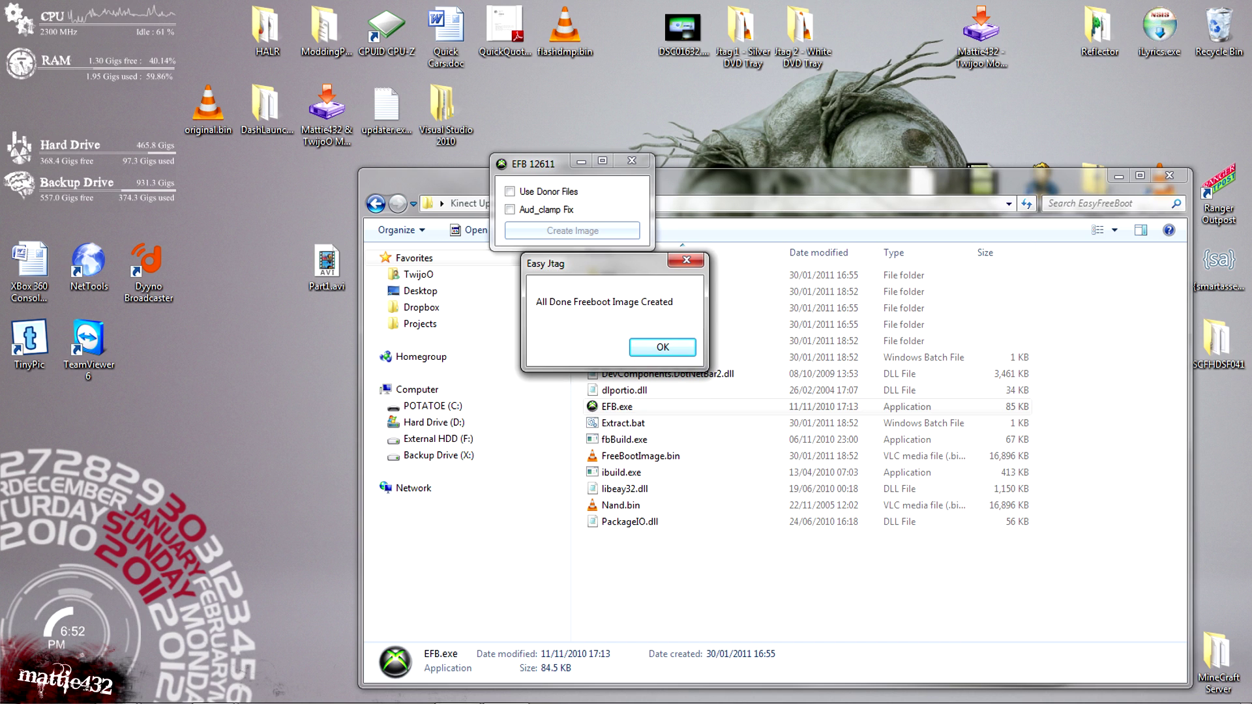
key("Return")
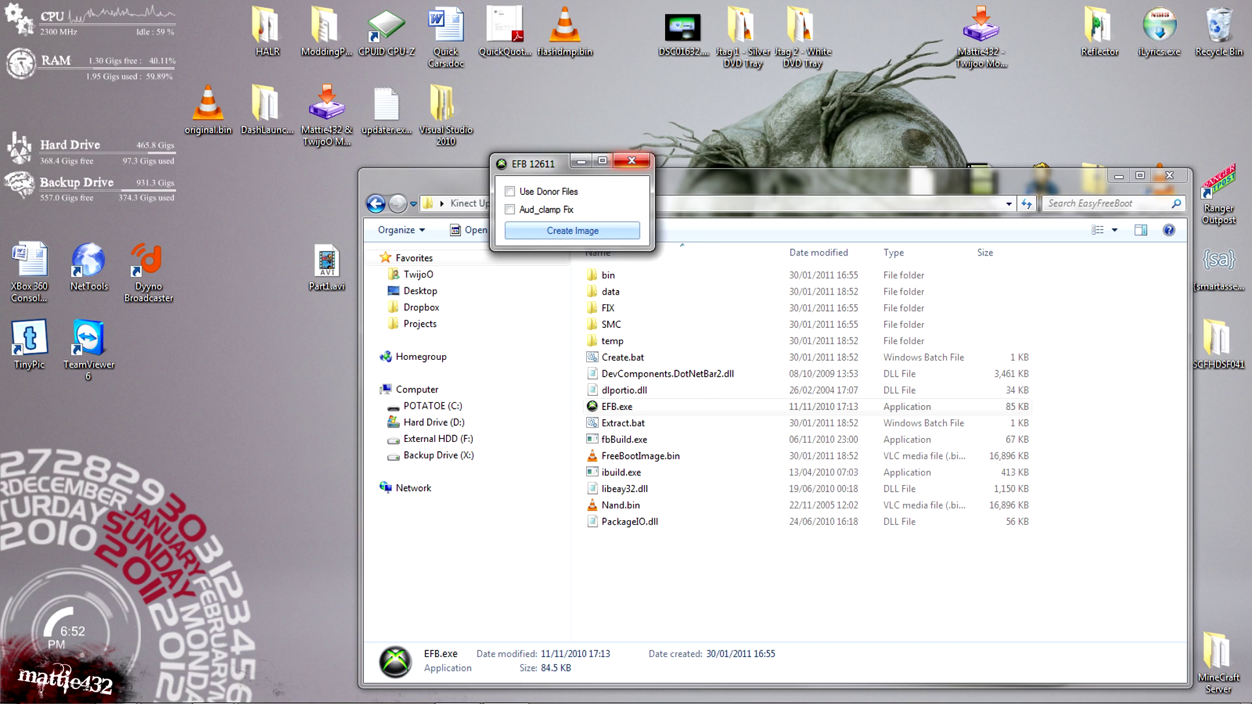
left_click(630, 162)
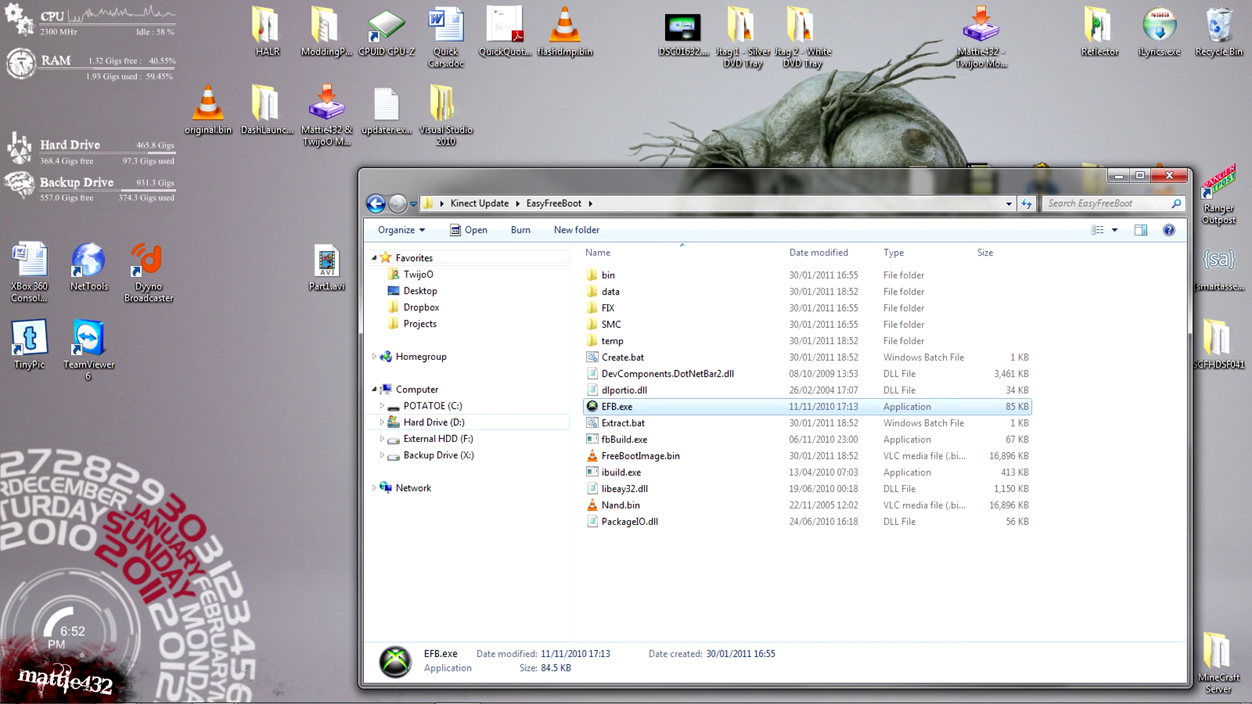
Open the Flash360 folder on the POTATOE (C:) drive and check for Updflash.bin.
left_click(432, 406)
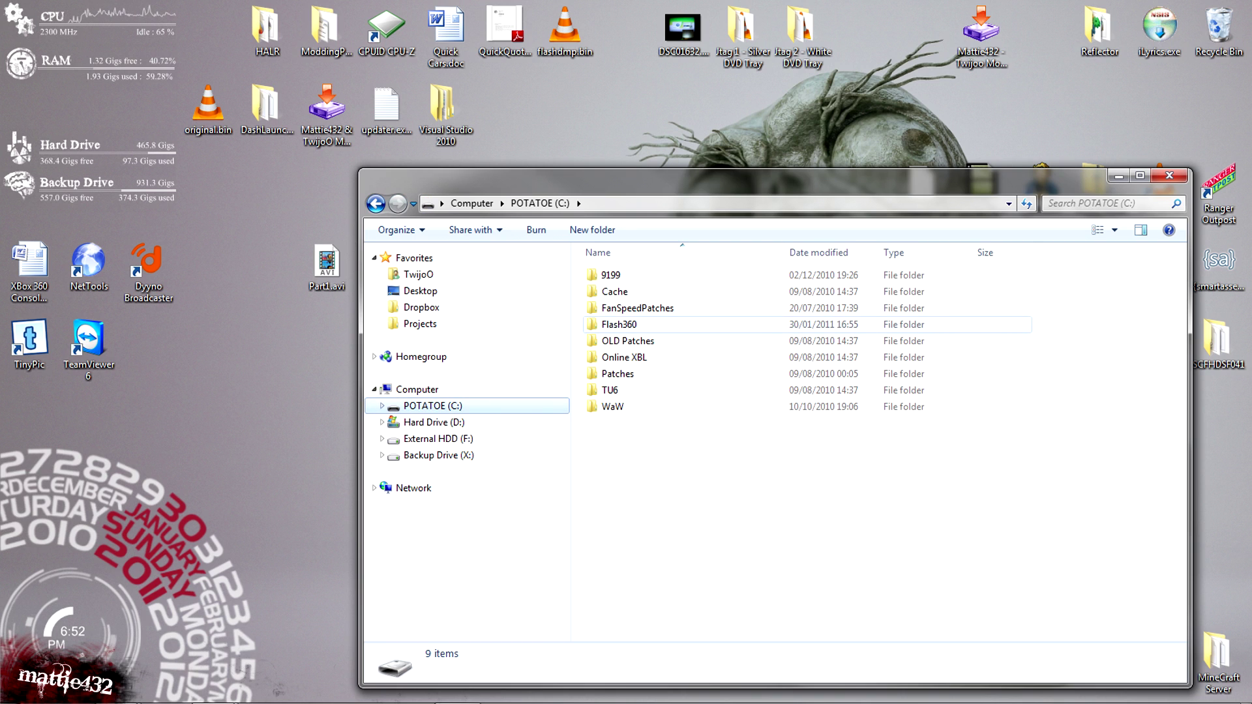
double_click(620, 325)
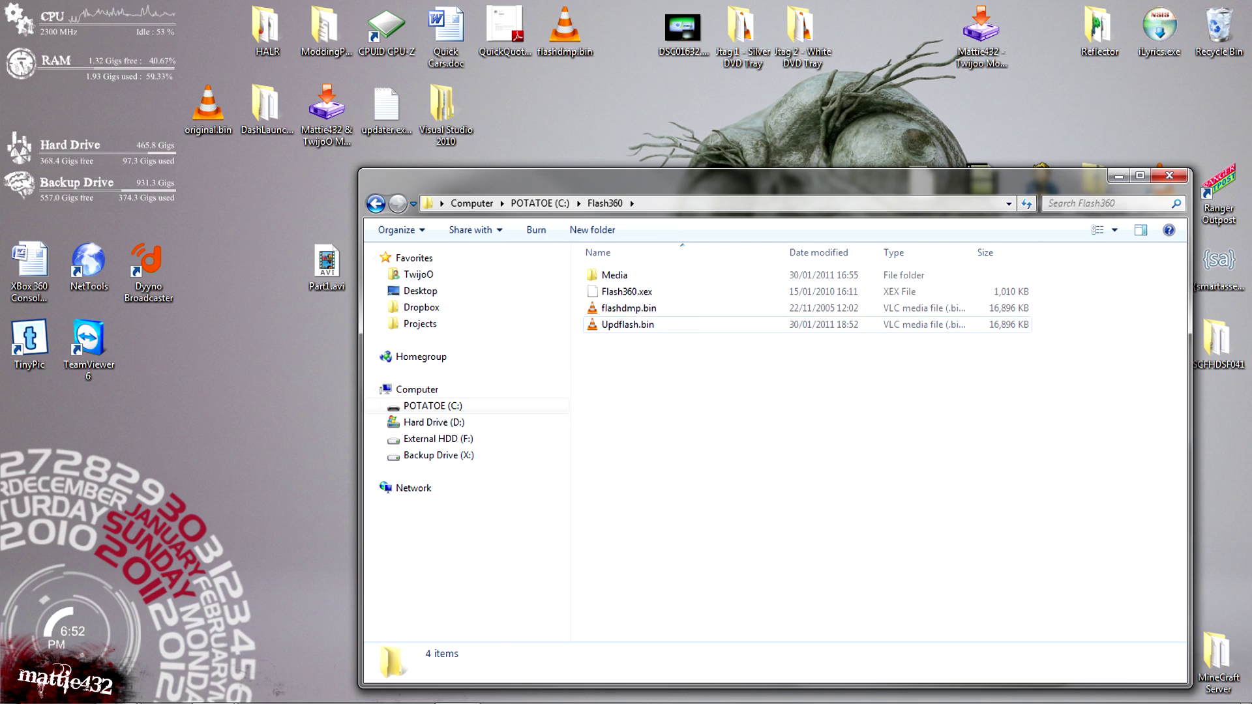
left_click(626, 325)
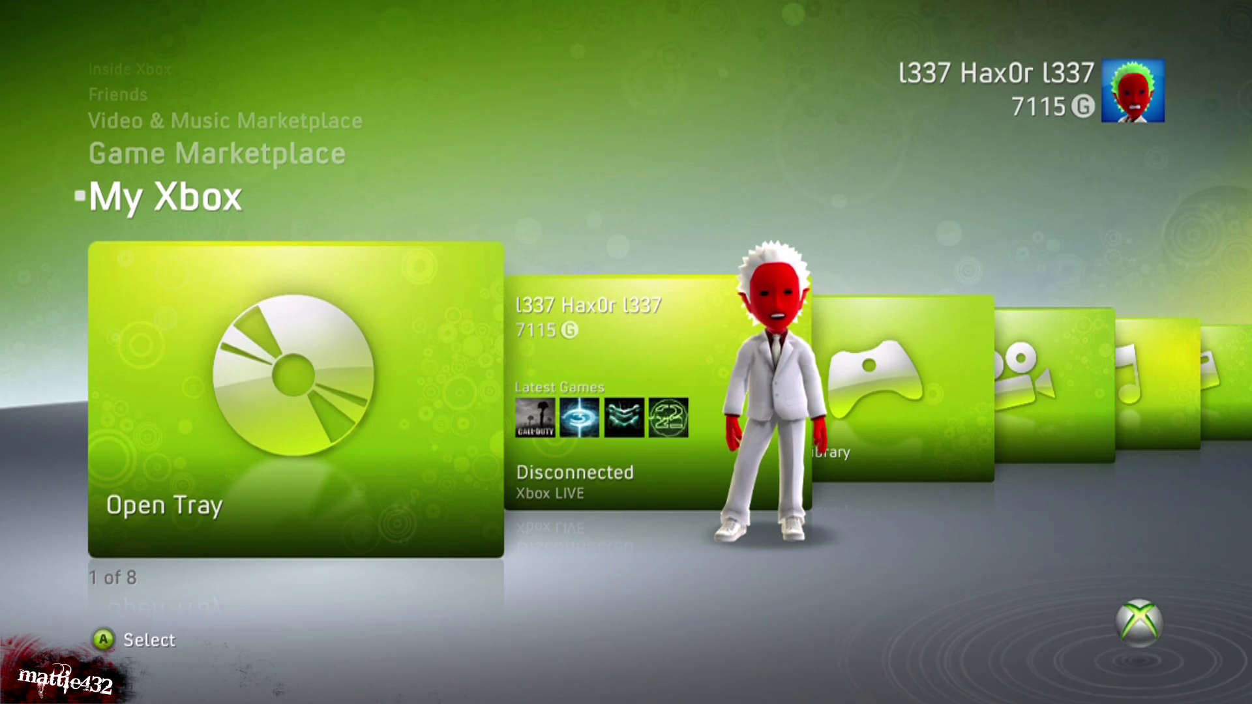
On the Xbox 360 dashboard, open the Game Library and launch XexMenu.
key("Right")
key("Right")
key("Return")
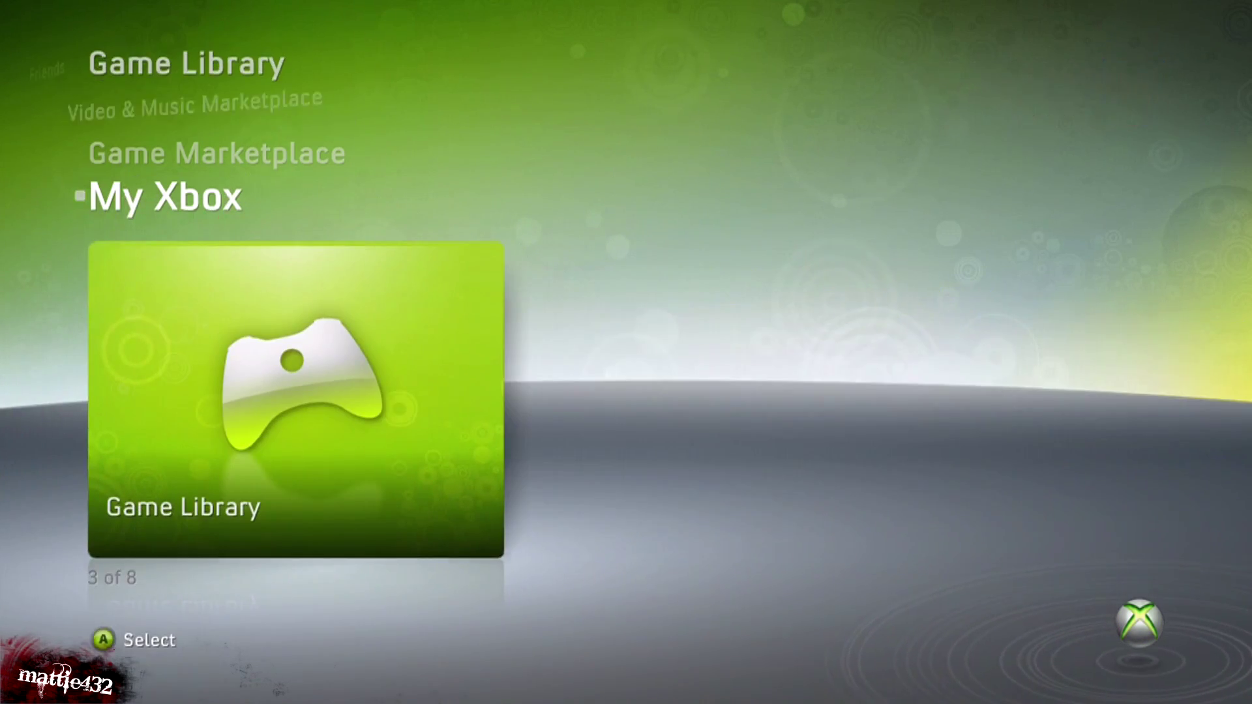
key("y")
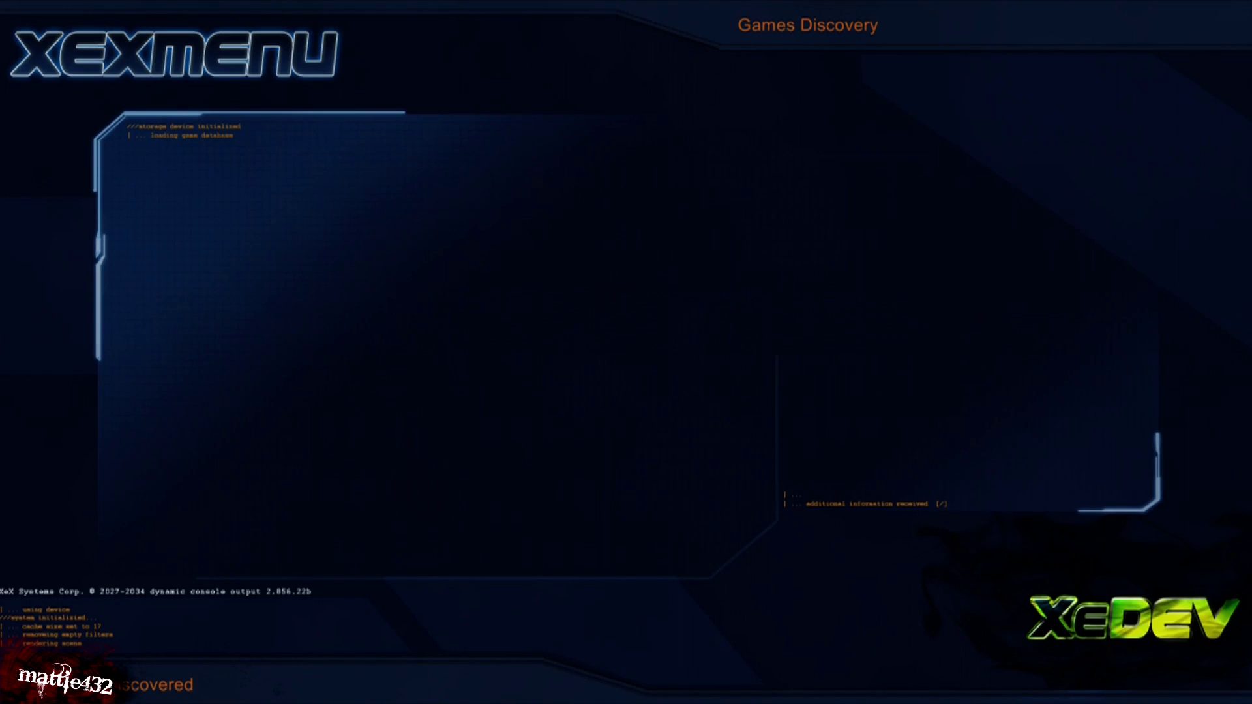
Open the Flash360 folder on Usb0 and launch Flash360 from it.
key("Down")
key("Down")
key("Down")
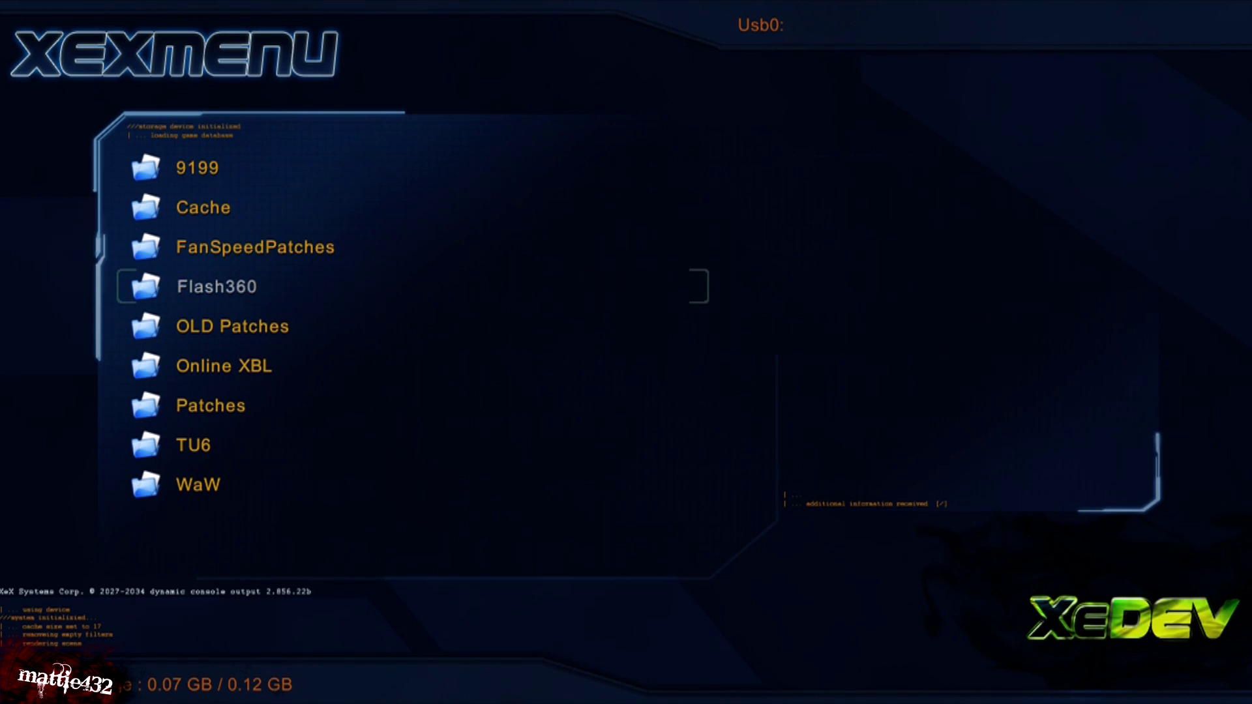
key("Return")
key("Down")
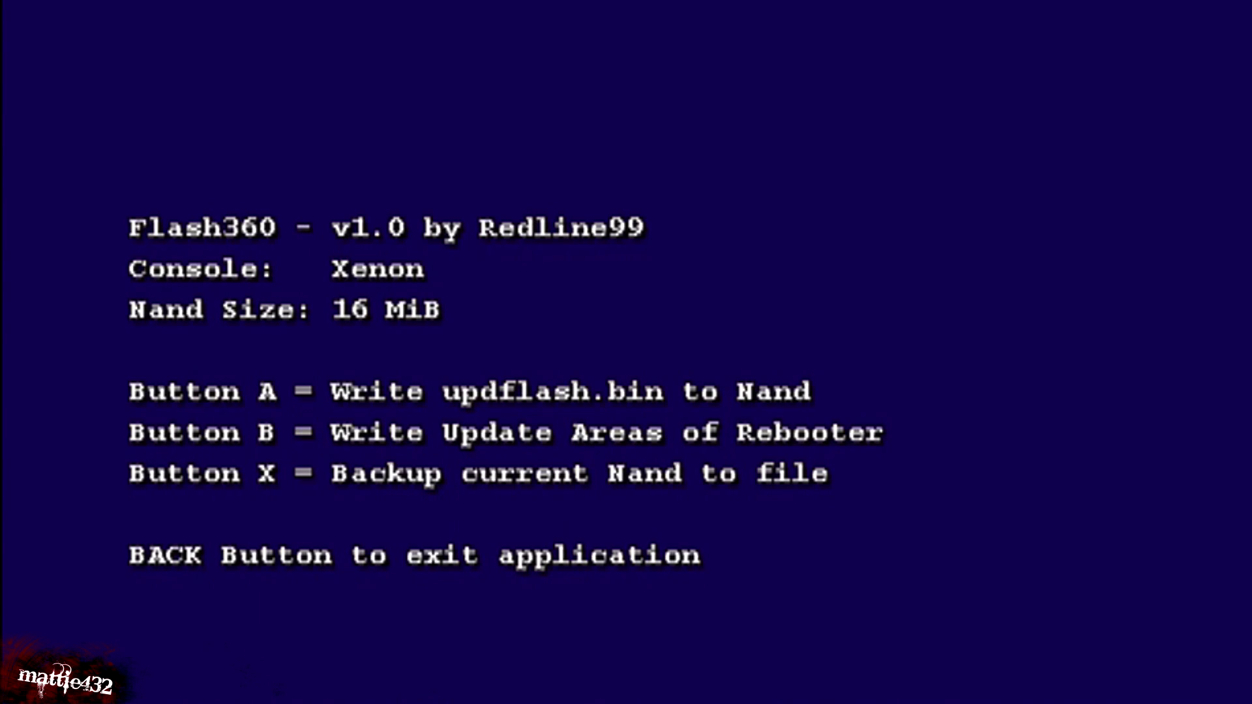
Write updflash.bin to the NAND as a raw flash without keeping the current kv/config, ignoring the keyvault and ZeroPaired warnings.
key("a")
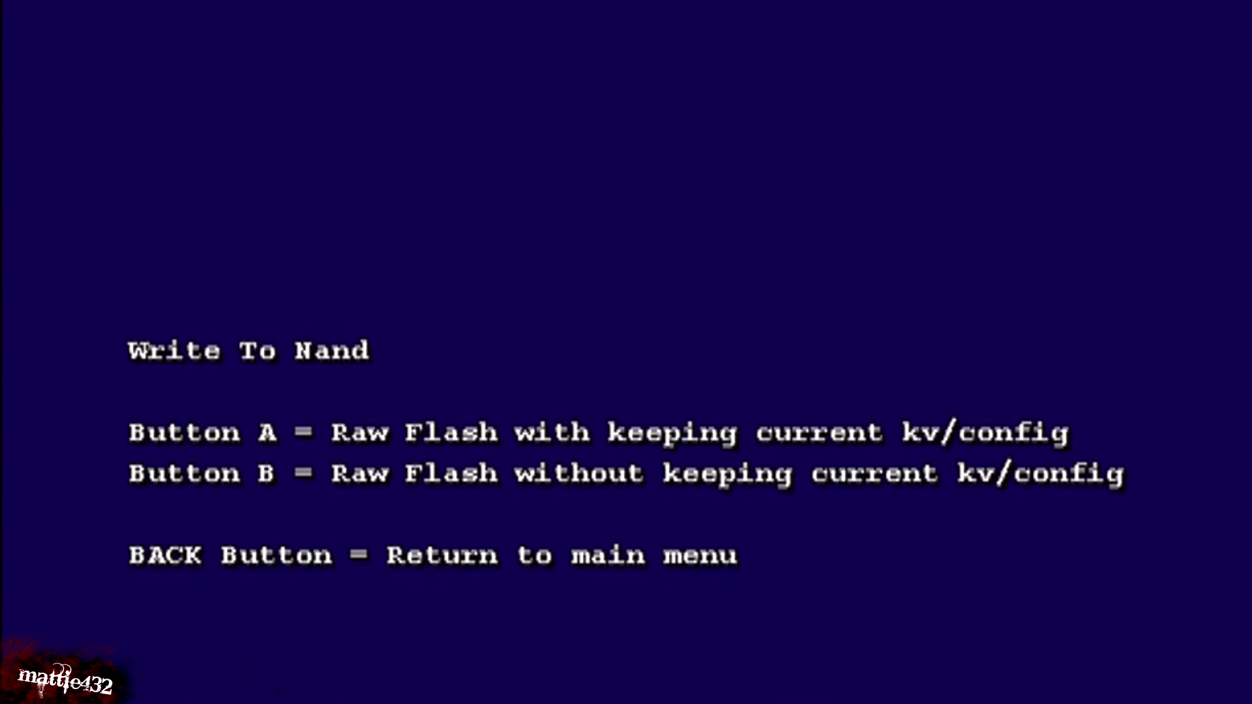
key("b")
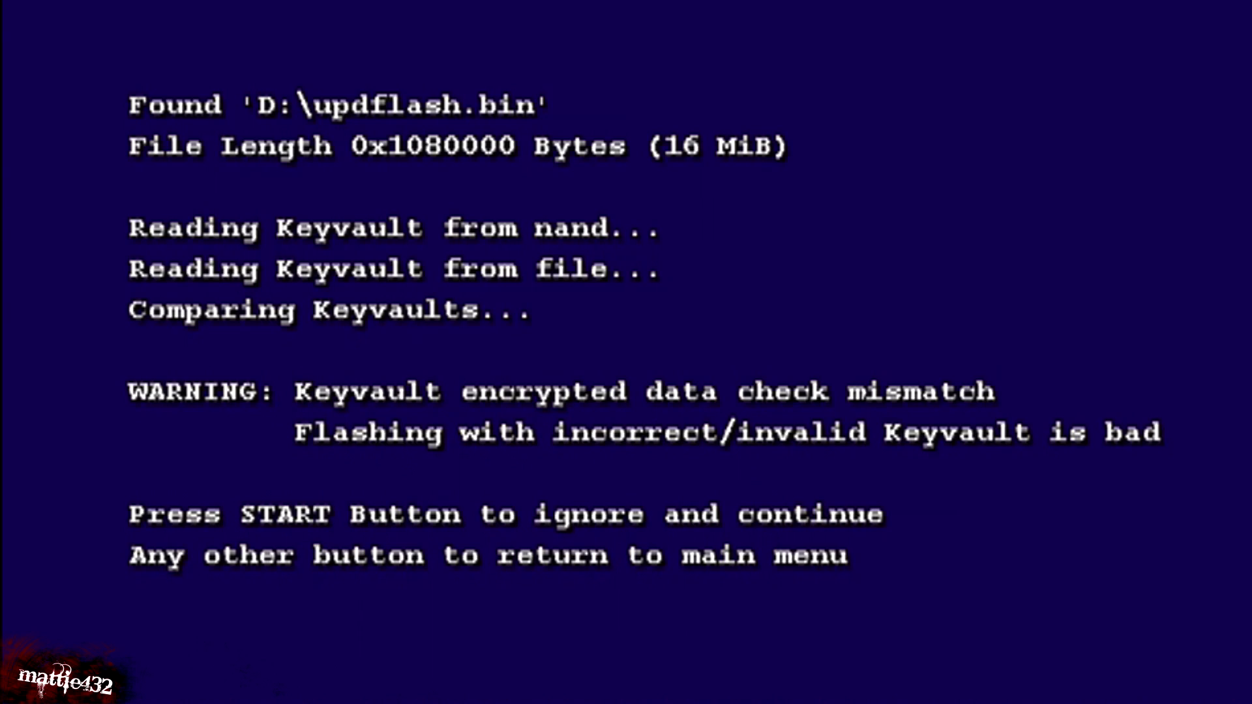
key("Return")
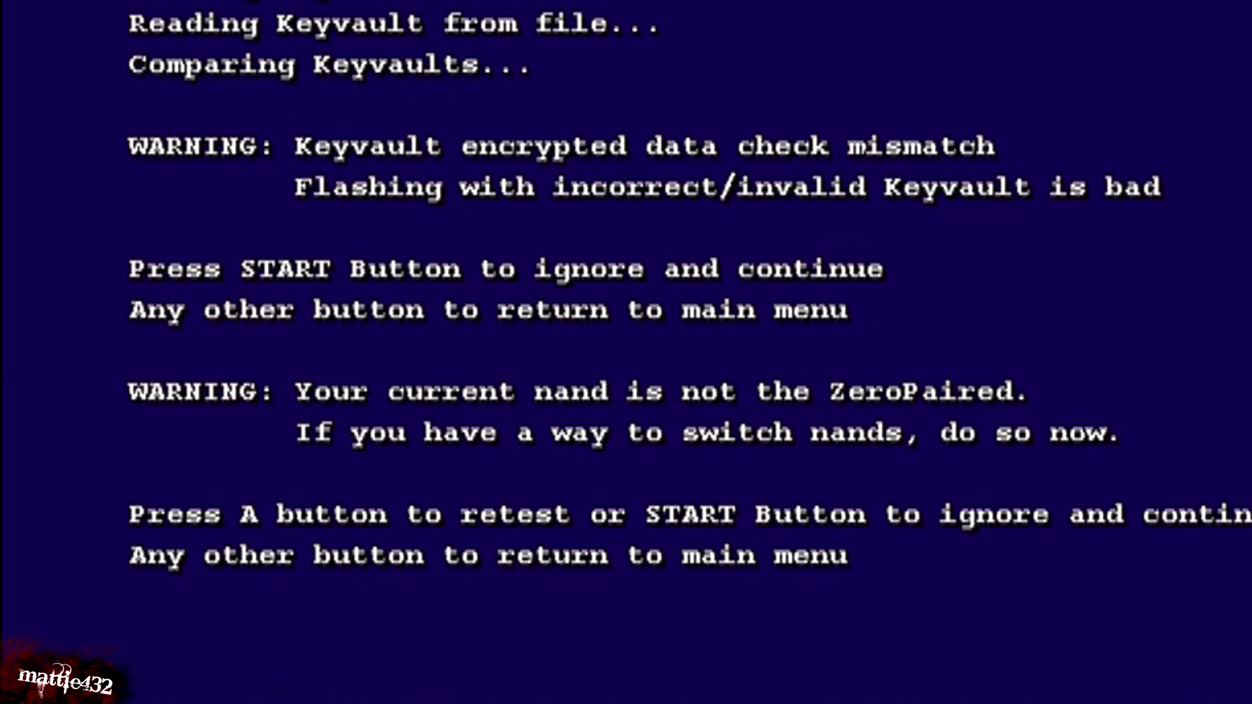
key("Return")
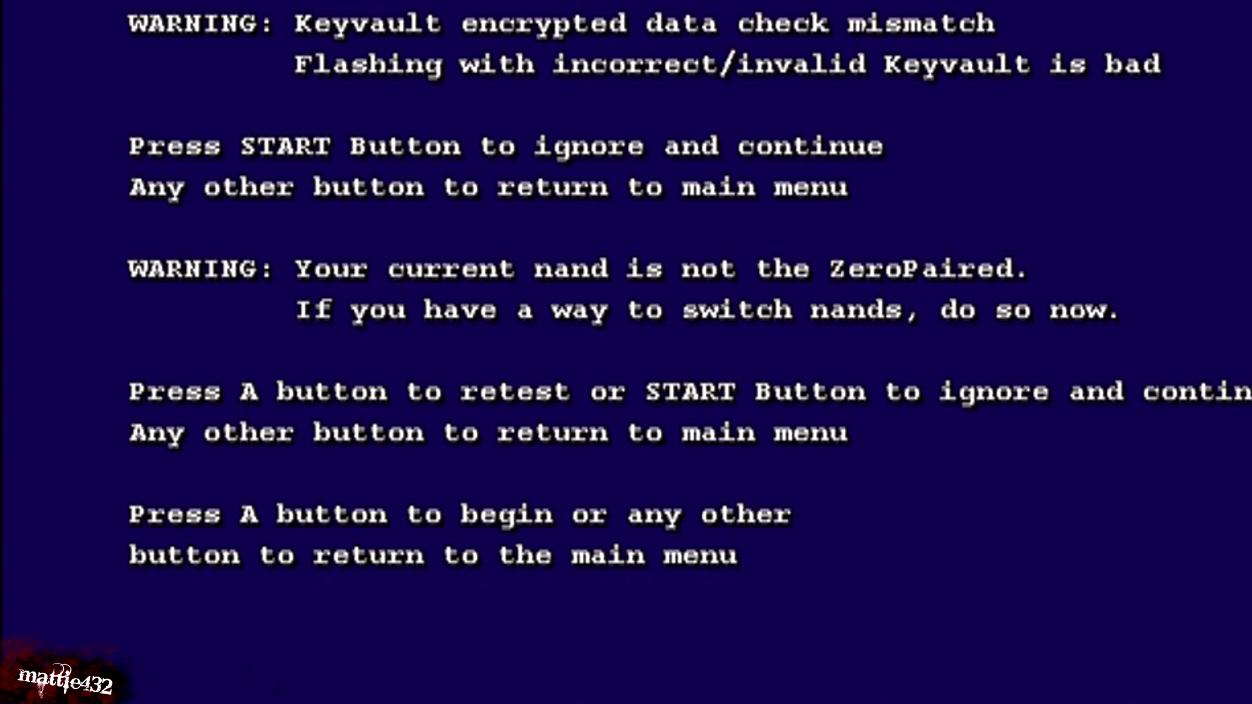
key("Return")
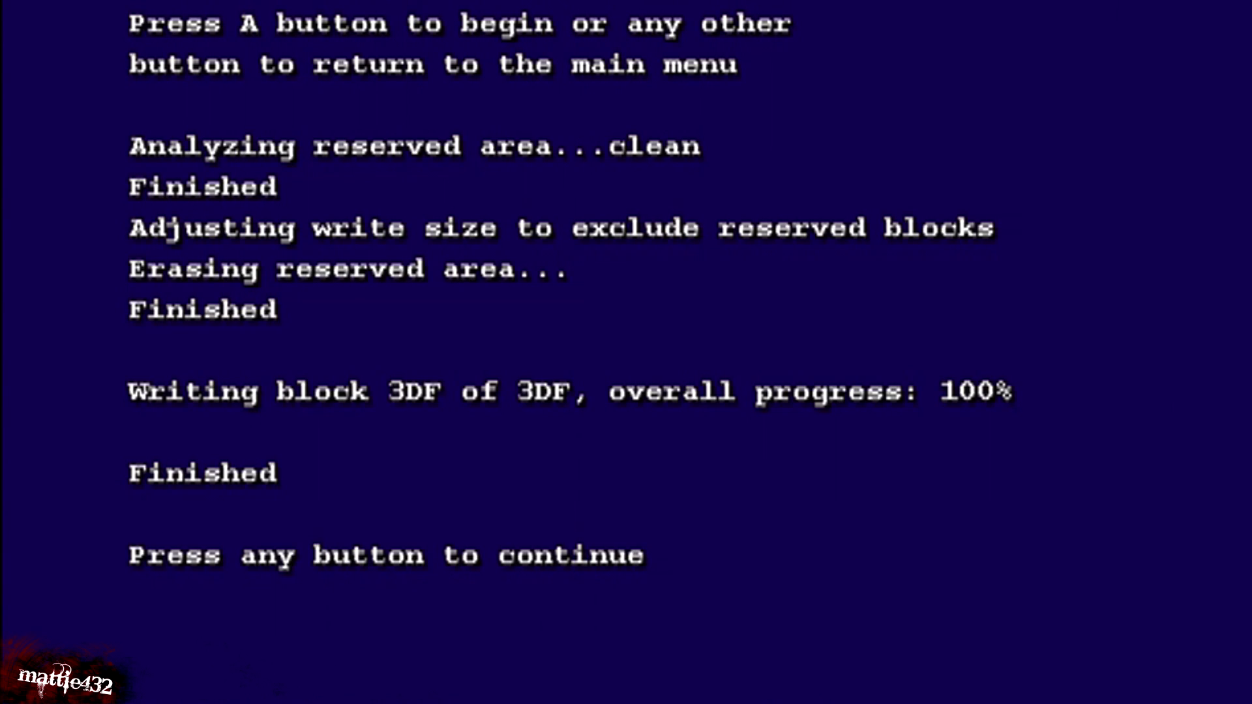
Leave the finished NAND write and exit Flash360.
key("a")
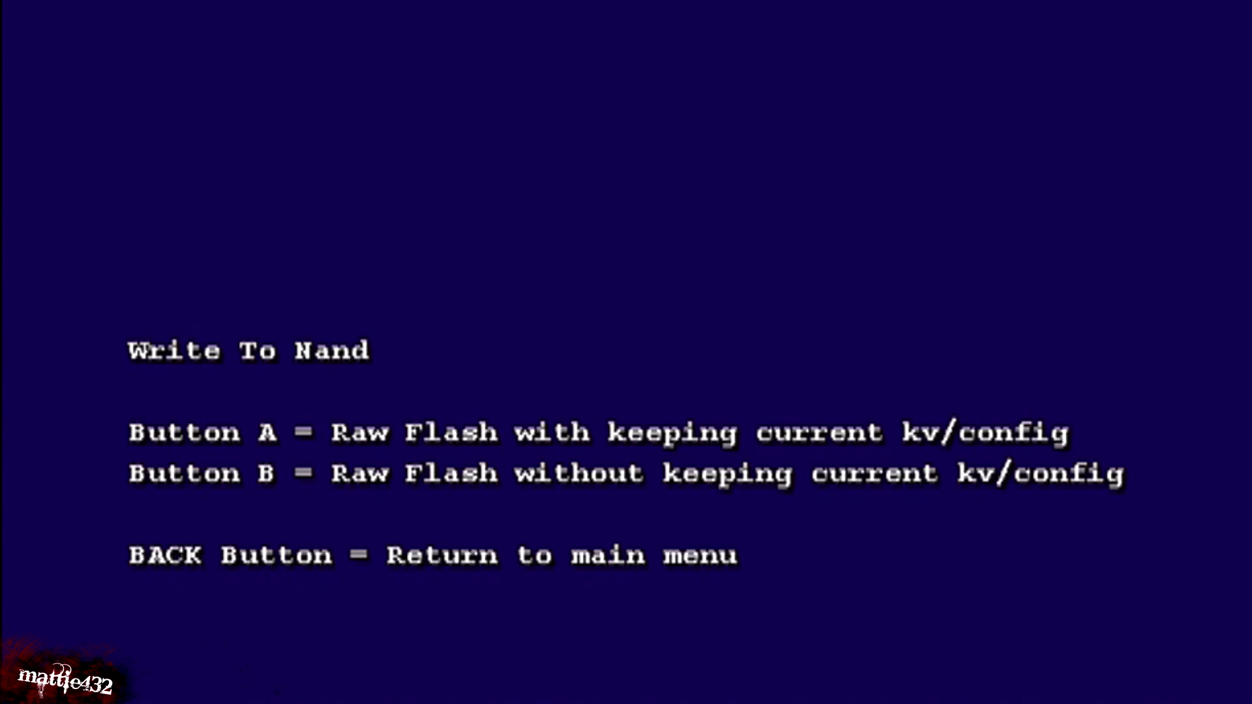
key("Escape")
key("Escape")
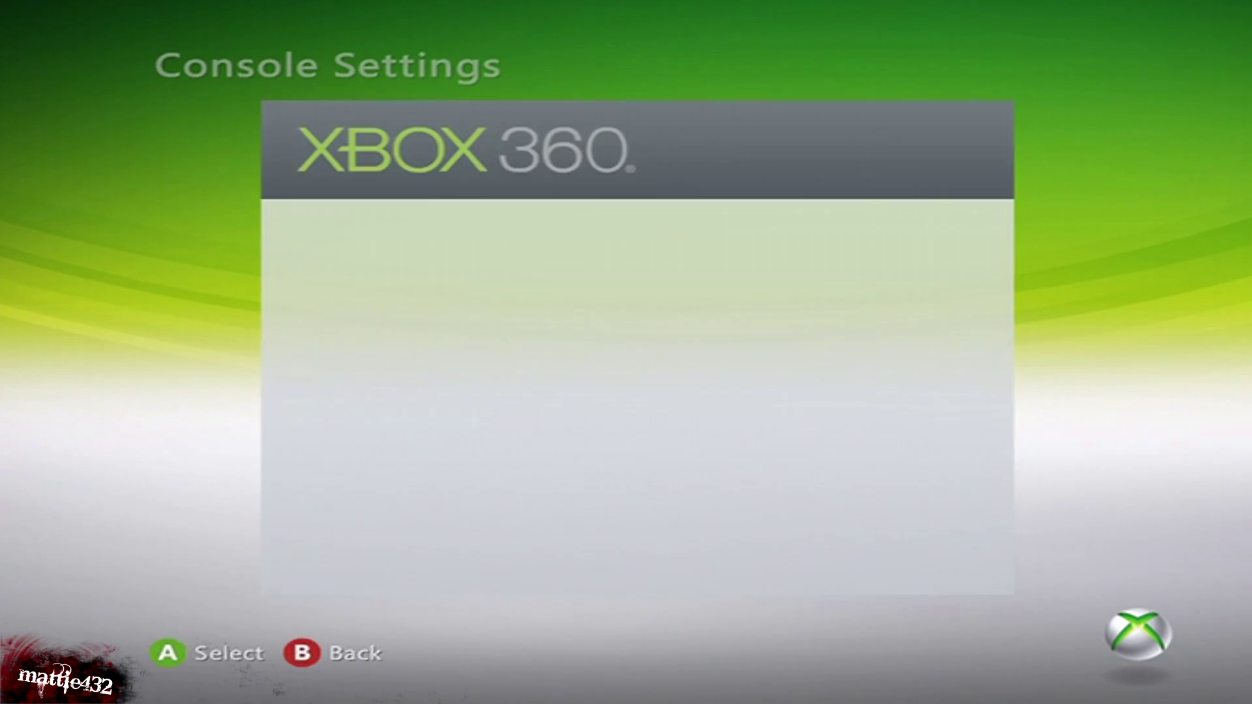
Complete the console's initial setup with Console Safety turned off and continue to the dashboard.
key("Return")
key("Return")
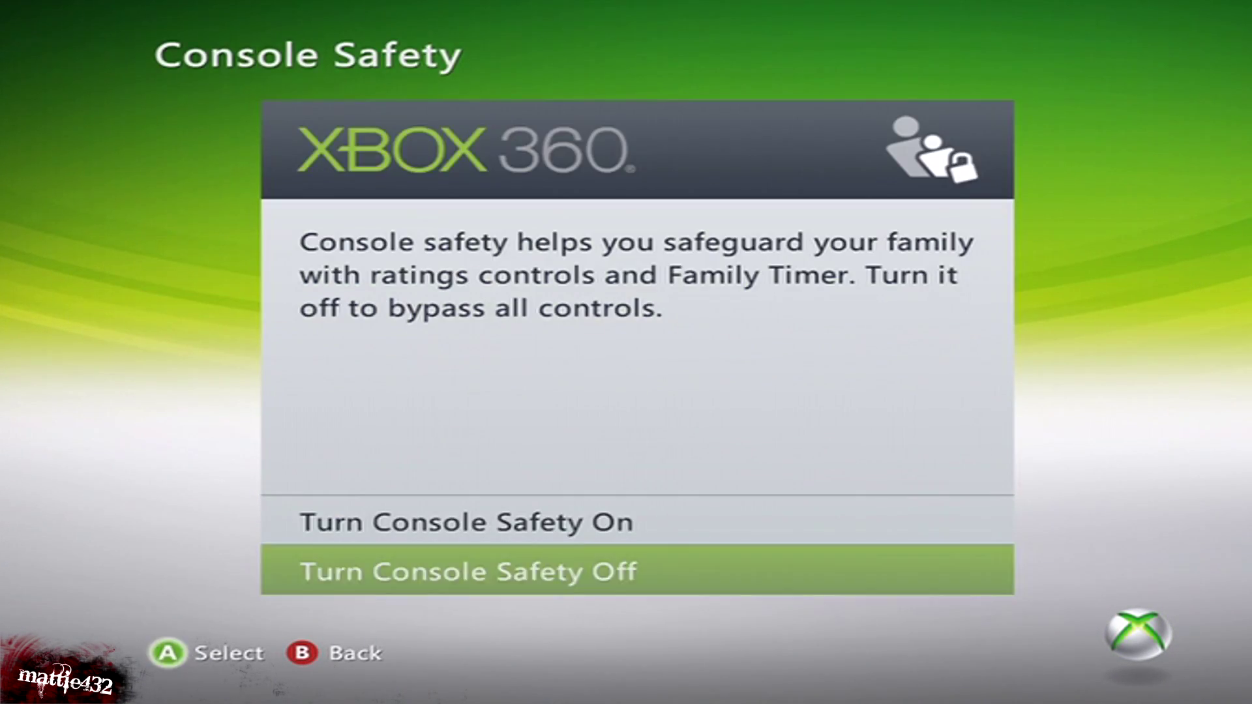
key("Return")
key("Return")
key("Down")
key("Return")
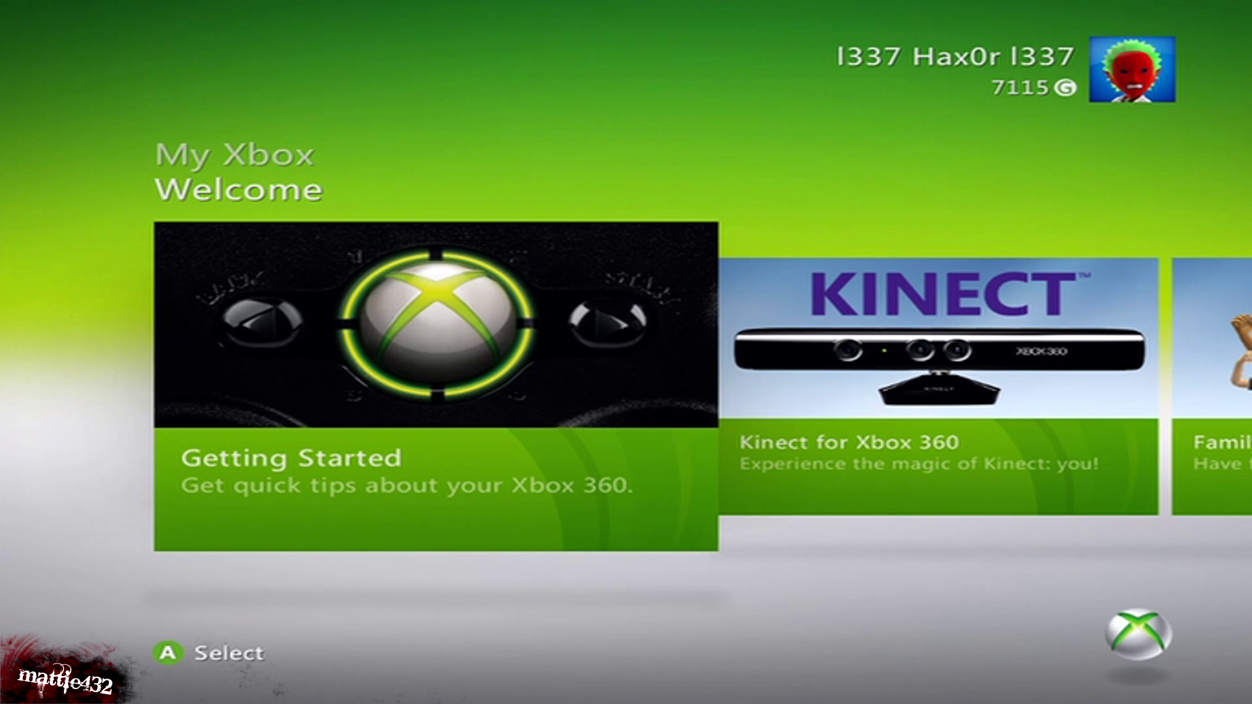
Browse the Welcome and My Xbox channels of the updated dashboard, including the Kinect entry and the media libraries.
key("Right")
key("Right")
key("Down")
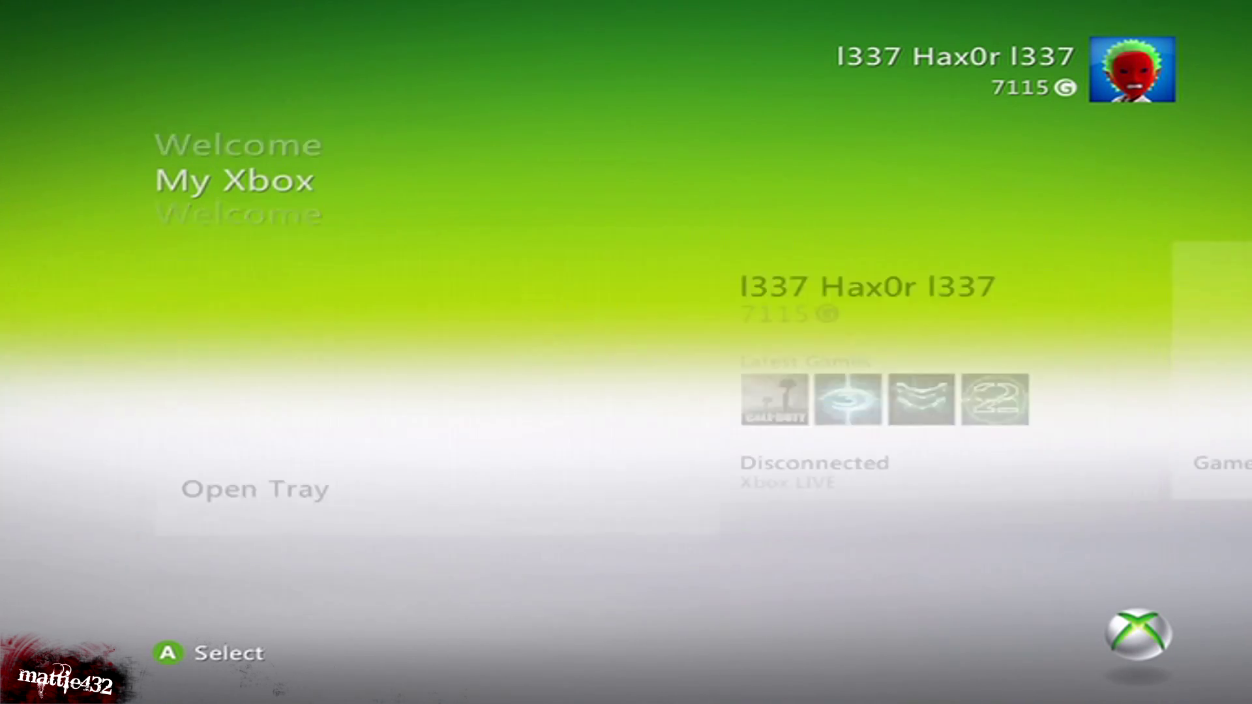
key("Right")
key("Right")
key("Right")
key("Right")
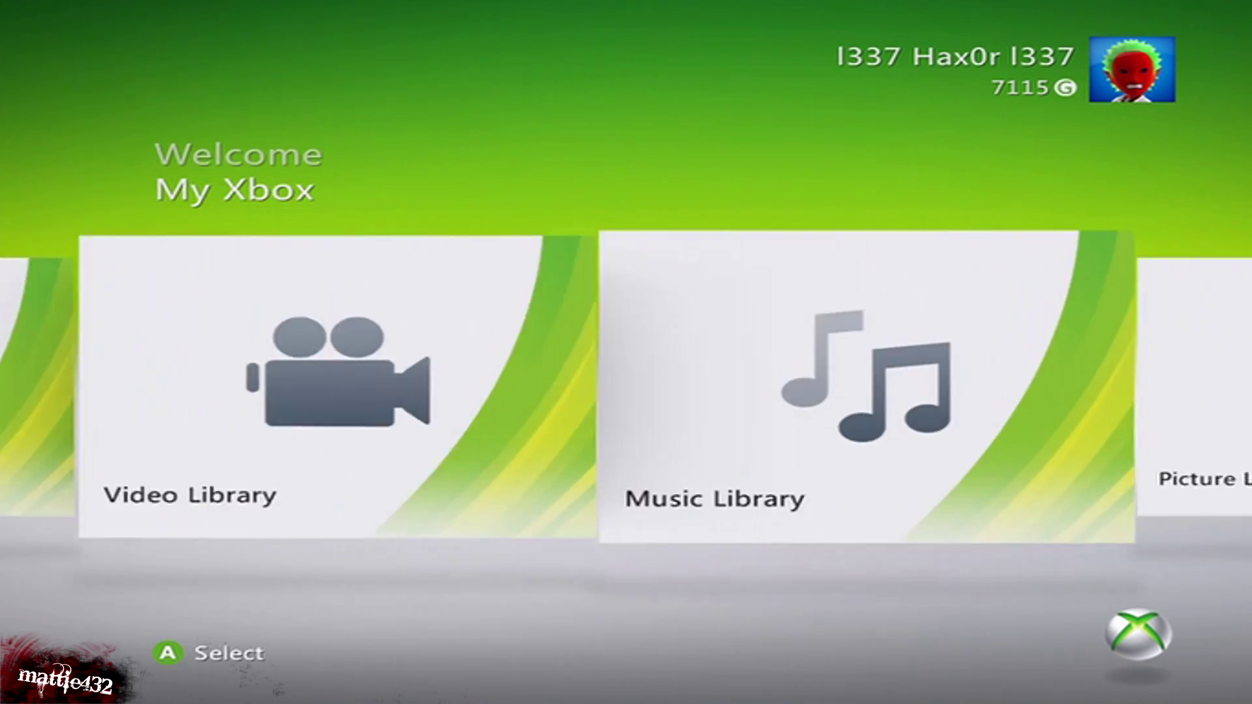
key("Left")
key("Left")
key("Left")
key("Left")
key("Left")
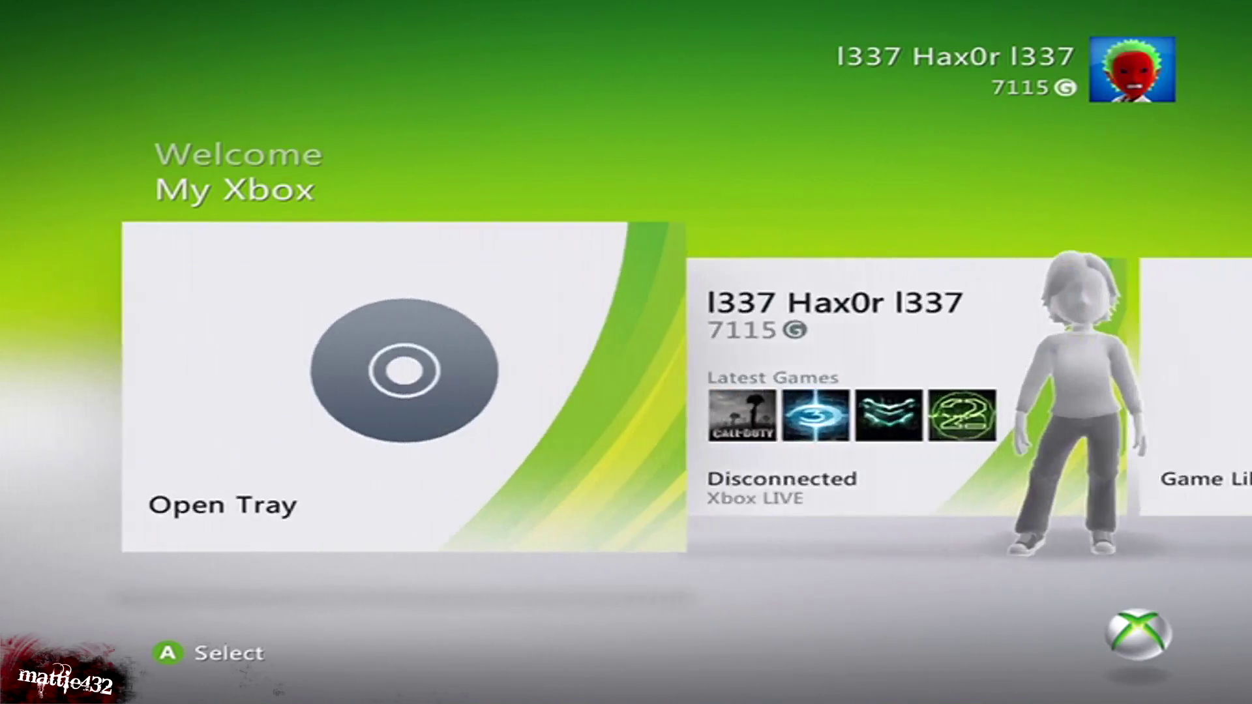
Open the Xbox Guide, look through its Games, Marketplace and Media sections, and close it.
key("super")
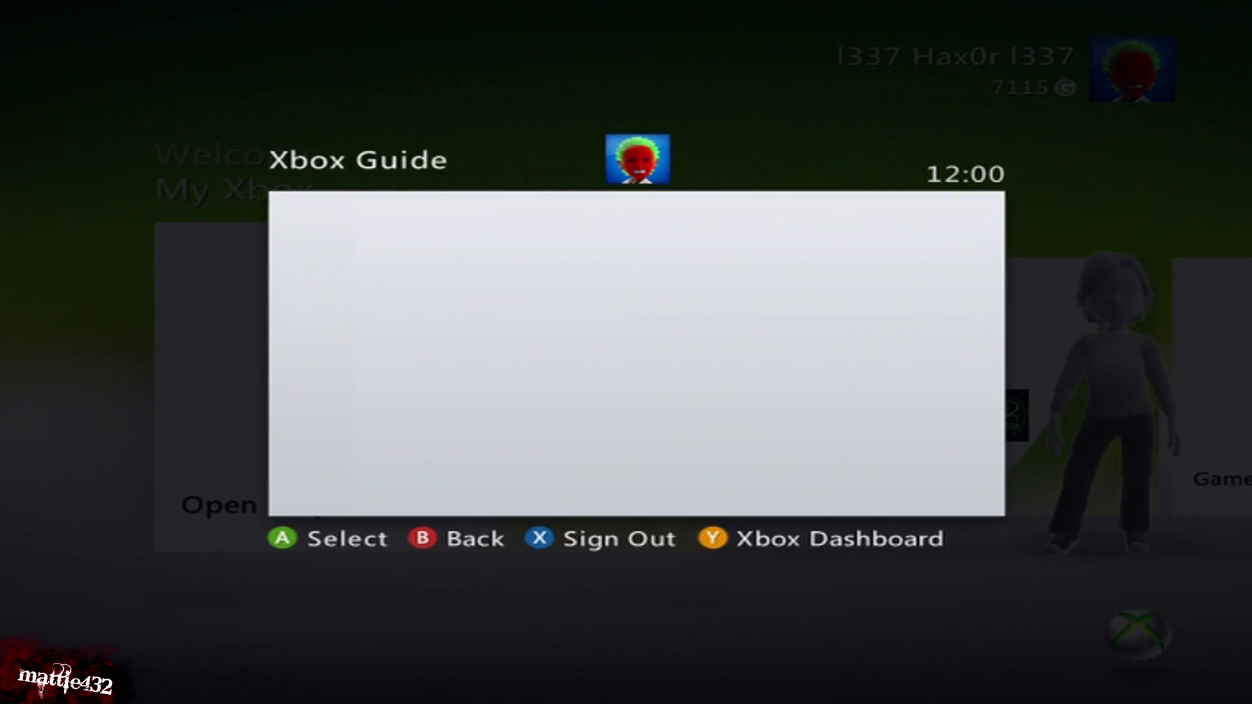
key("Left")
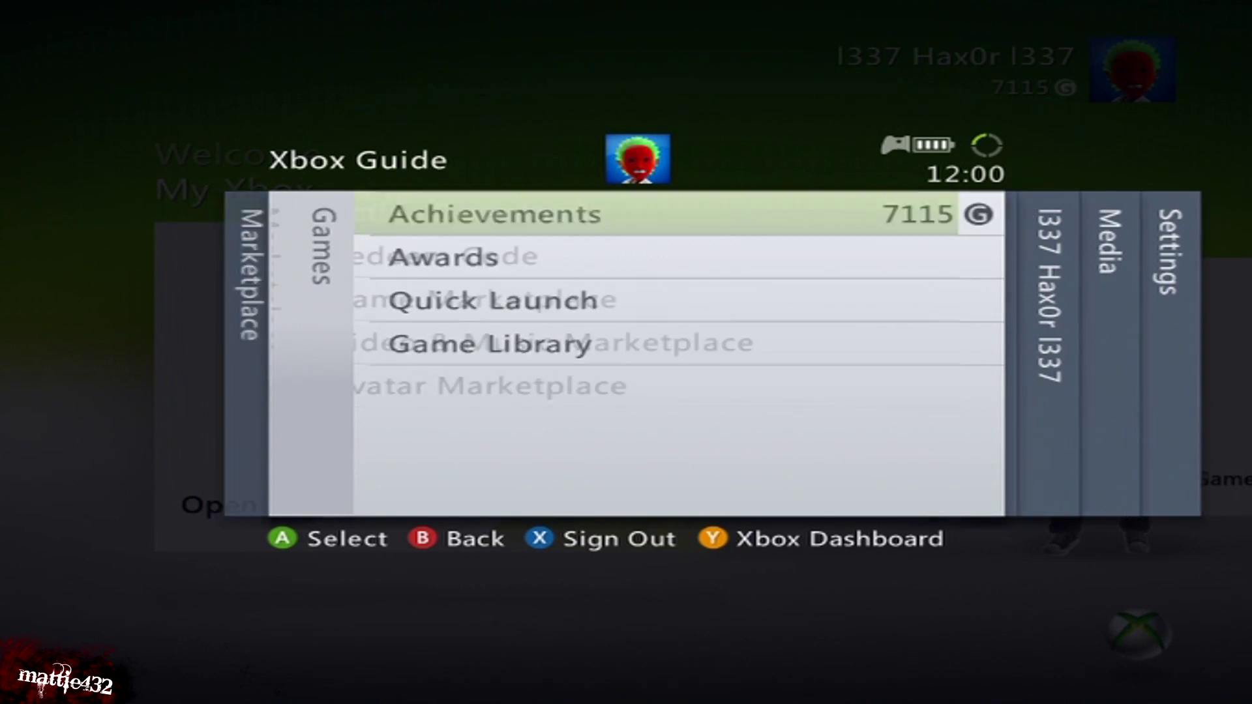
key("Right")
key("Right")
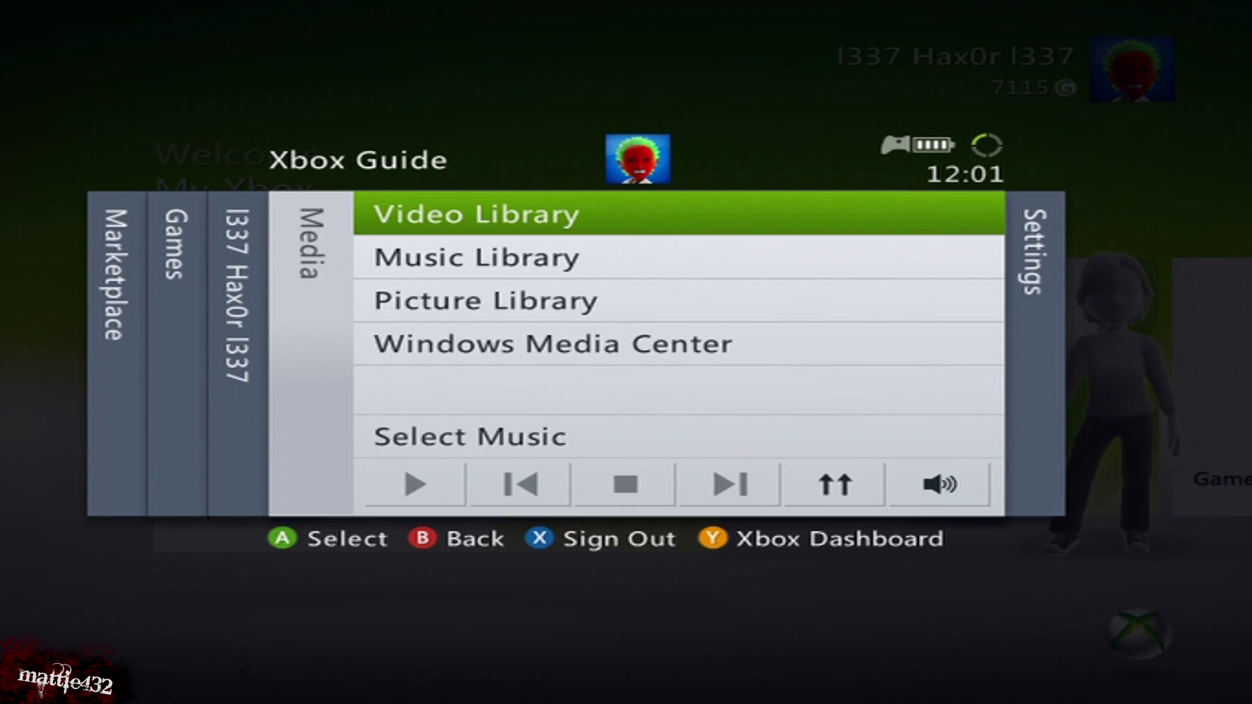
key("Escape")
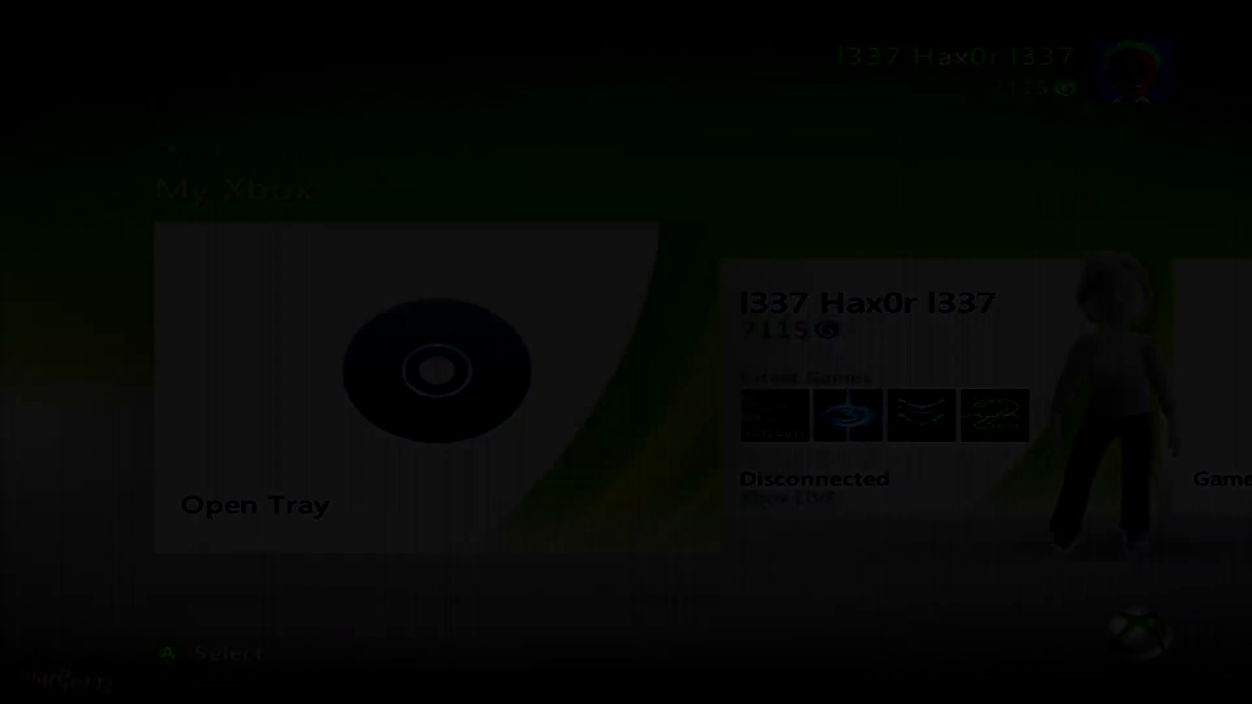